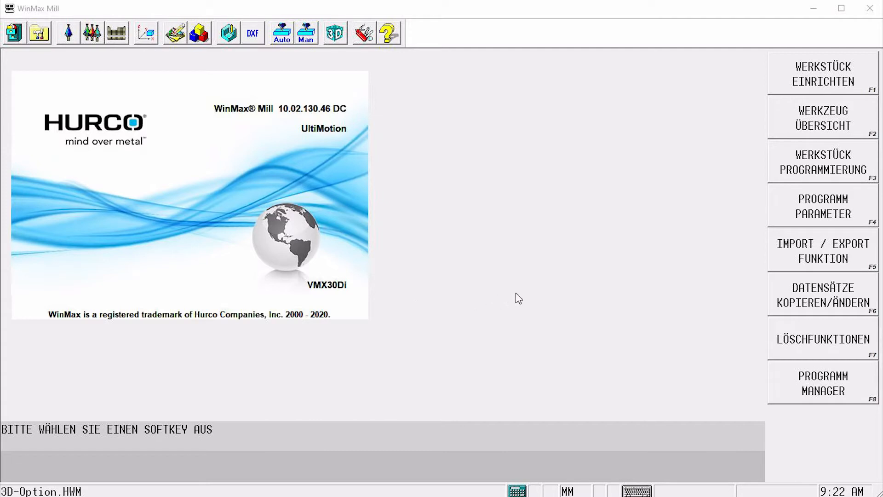
Start programming a new milling block of type 3D Option
click(815, 171)
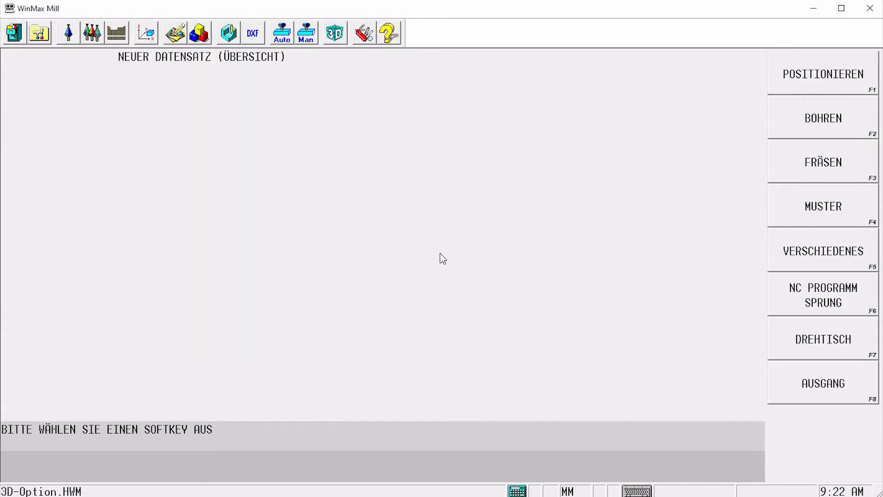
click(789, 173)
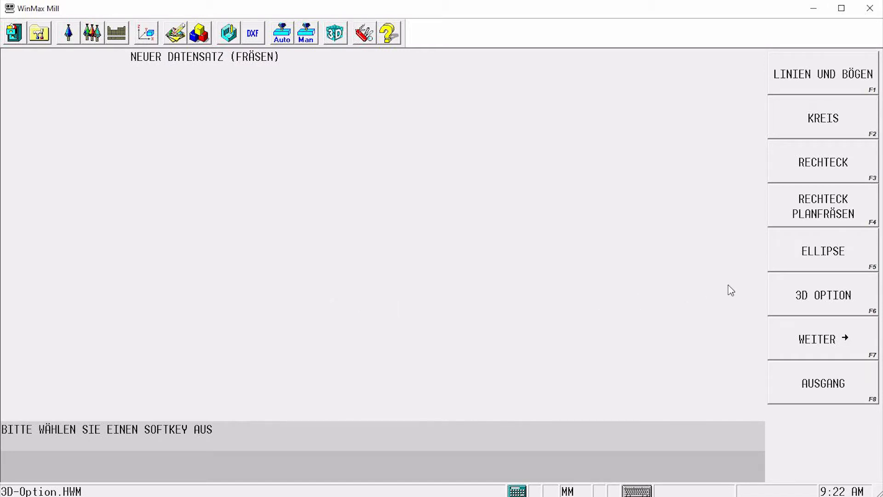
click(782, 294)
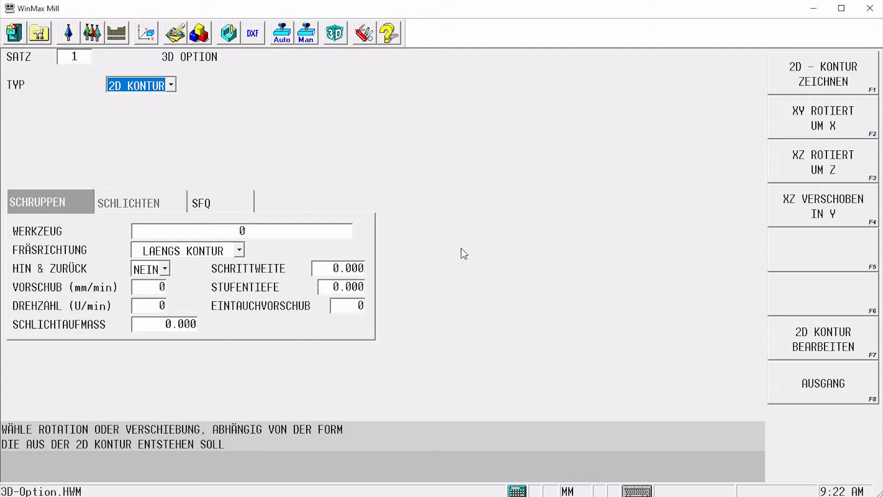
Keep the type 2D KONTUR and open the 2D contour for editing
click(170, 87)
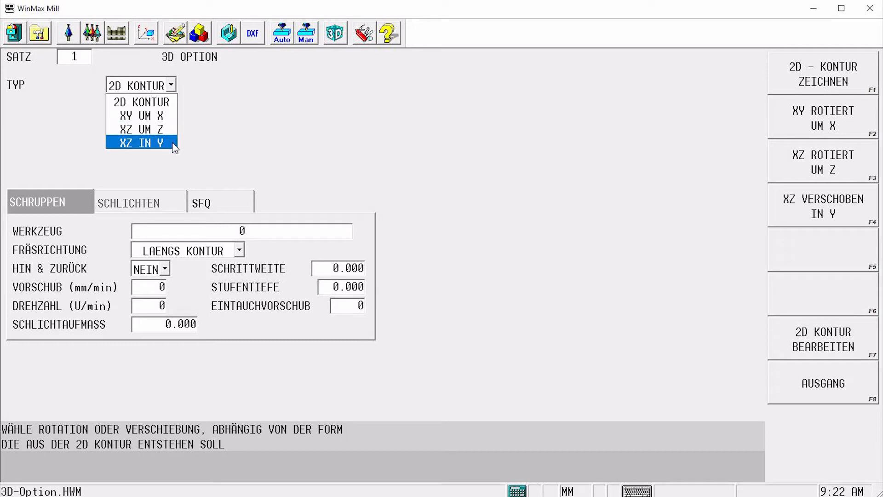
click(175, 102)
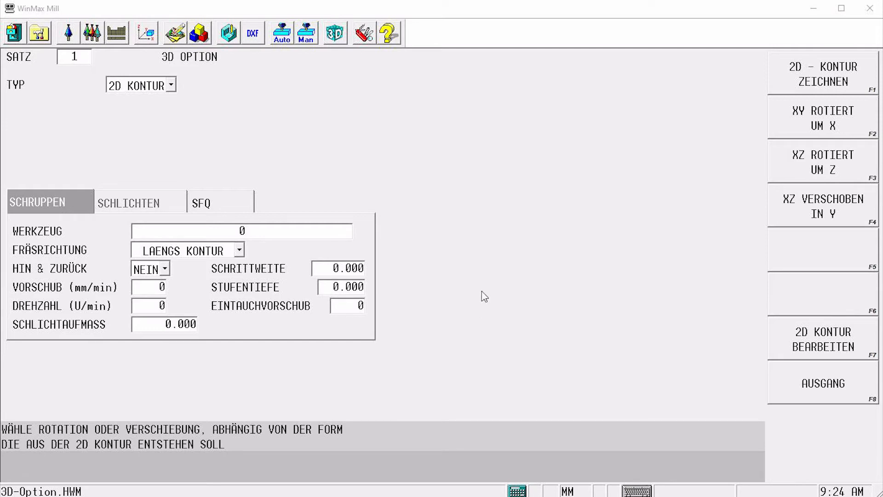
click(158, 91)
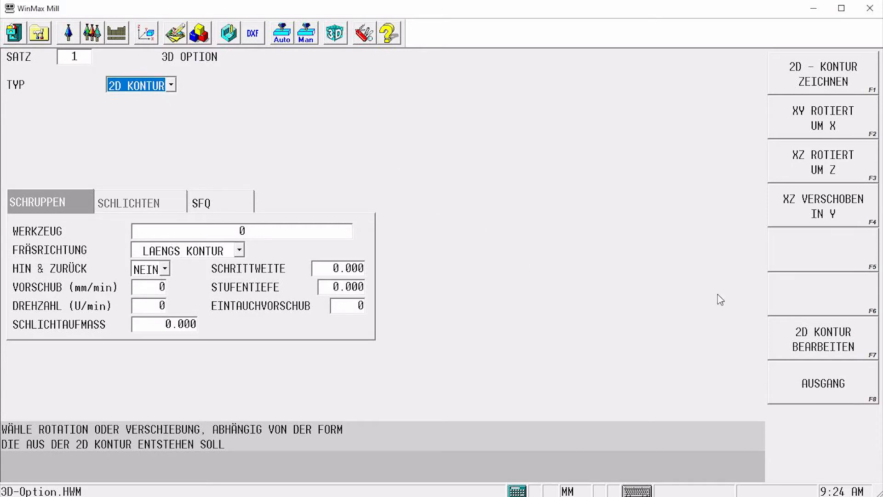
click(810, 344)
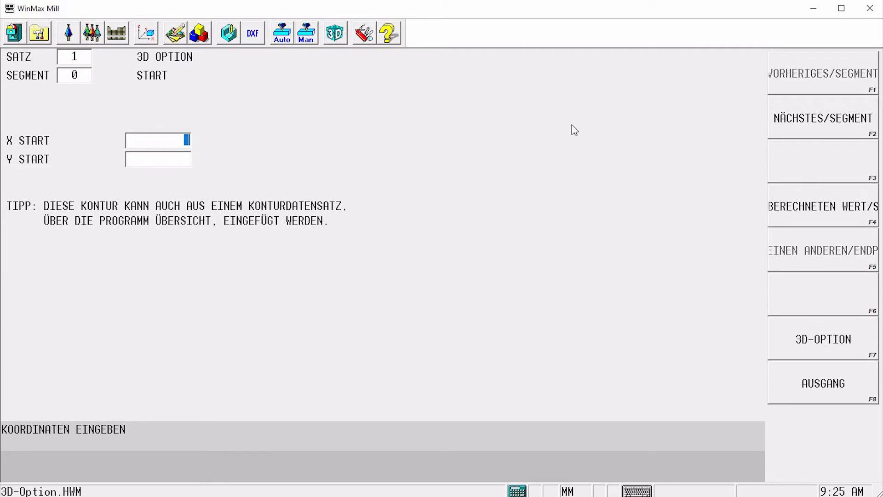
Set the contour start point to X 0 and Y 0
text(0)
key(Return)
text(0)
key(Return)
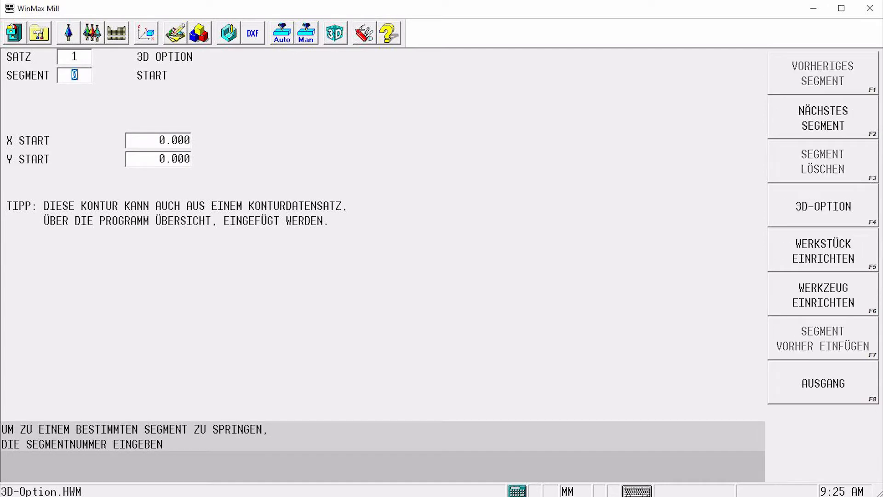
Add a counterclockwise arc segment with center X 25, Y 0 and an angle of 90°
click(826, 120)
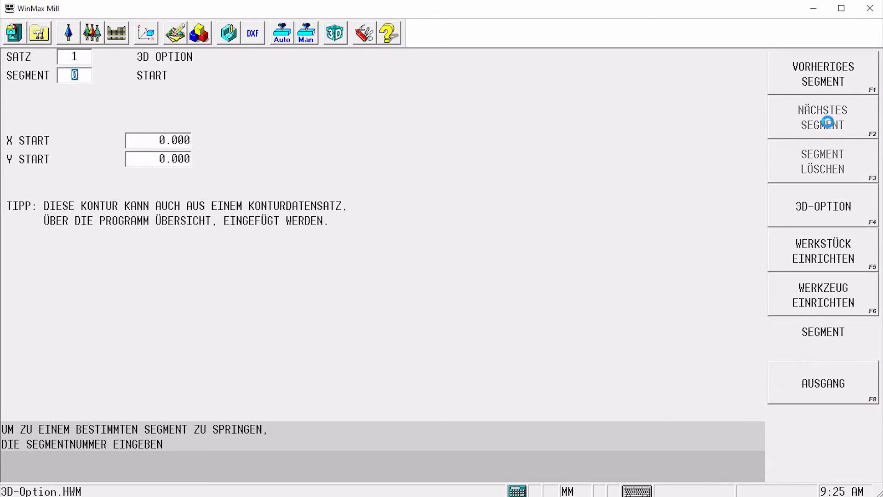
click(827, 120)
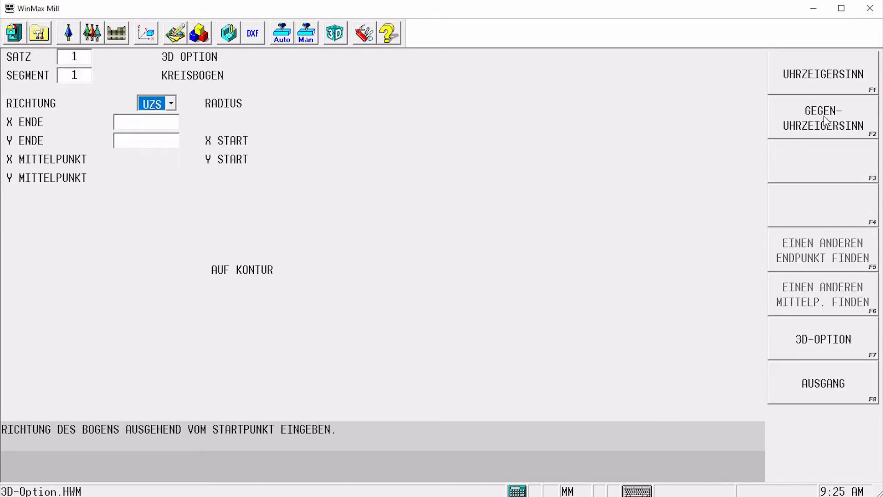
click(822, 121)
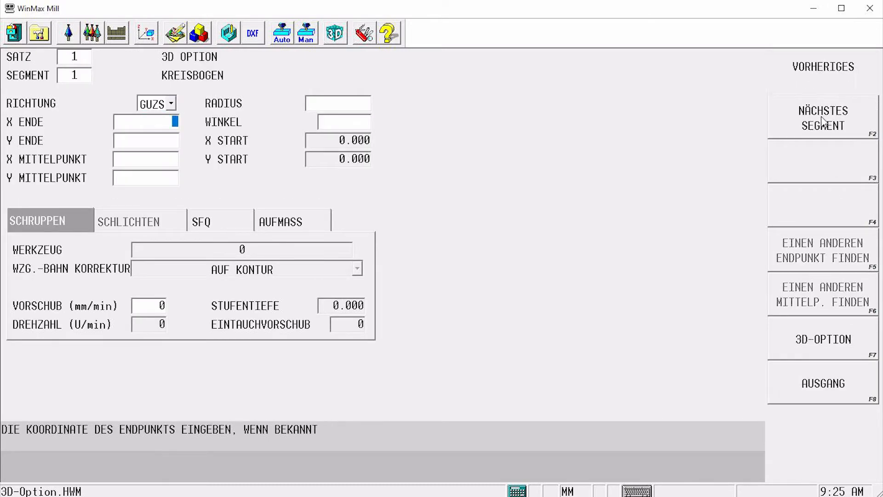
key(Return)
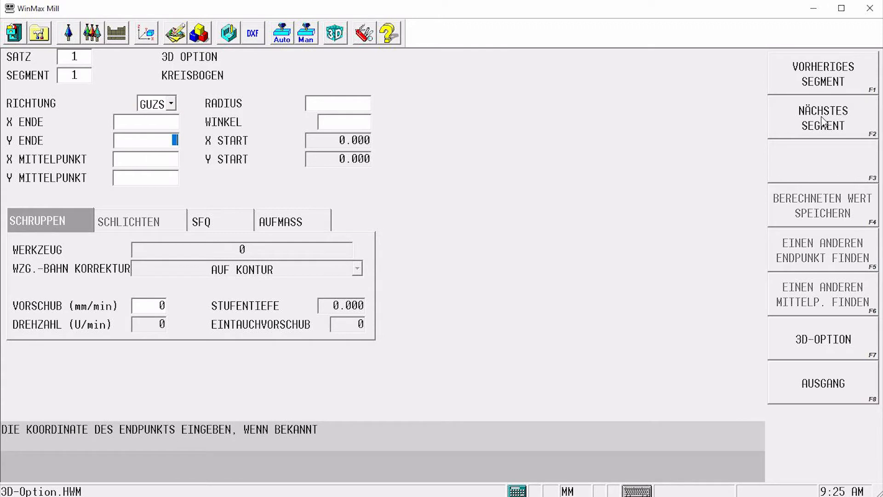
key(Return)
text(25)
key(Return)
text(0)
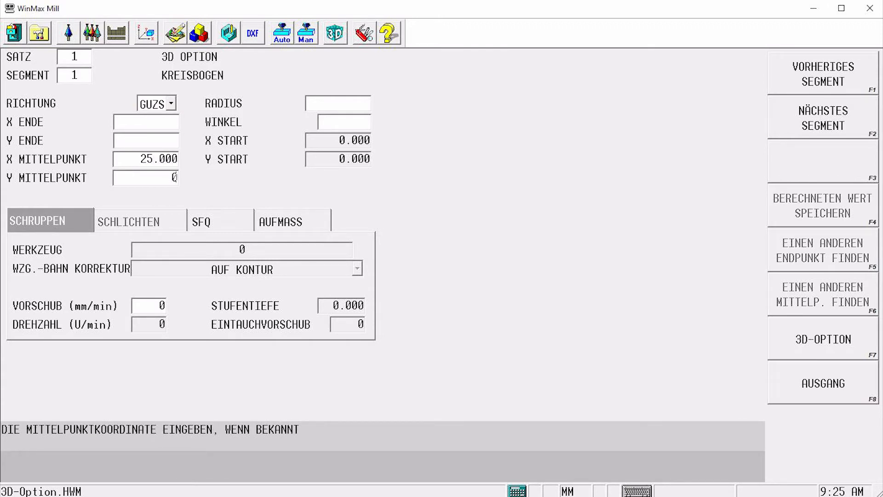
key(Return)
text(90)
key(Return)
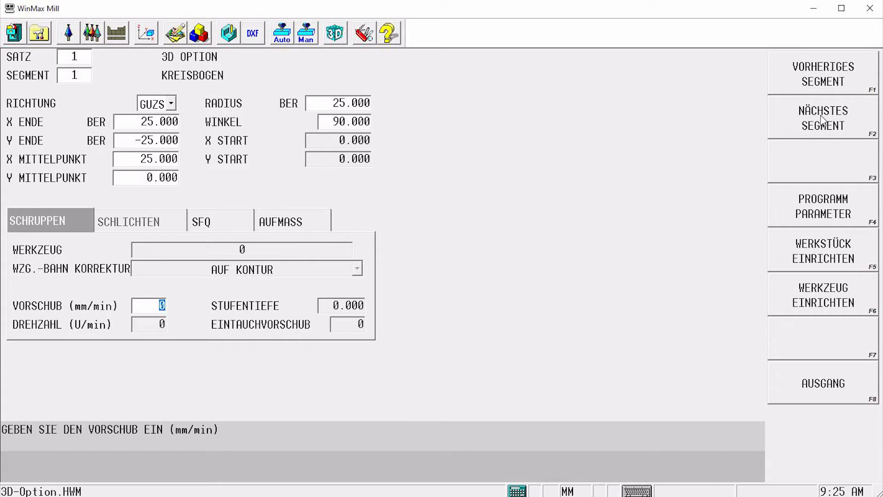
Add a clockwise arc segment with center X 25, Y -50 and an angle of 90°
click(822, 121)
click(821, 119)
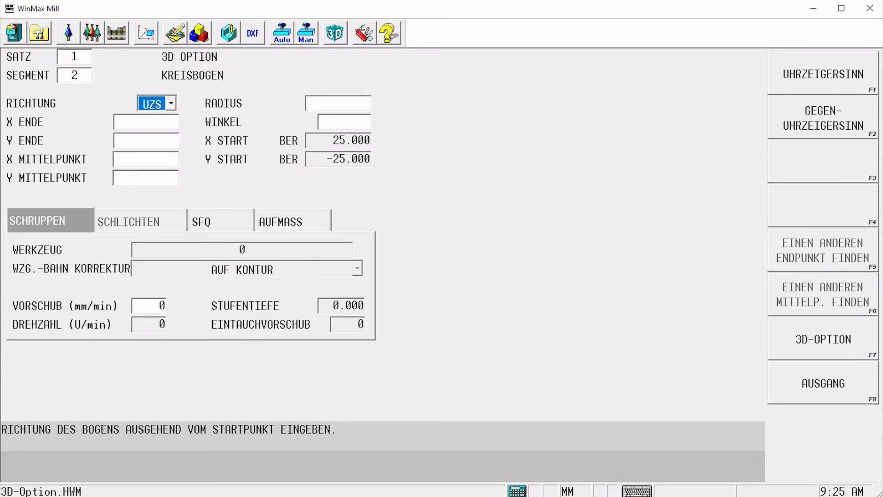
click(161, 159)
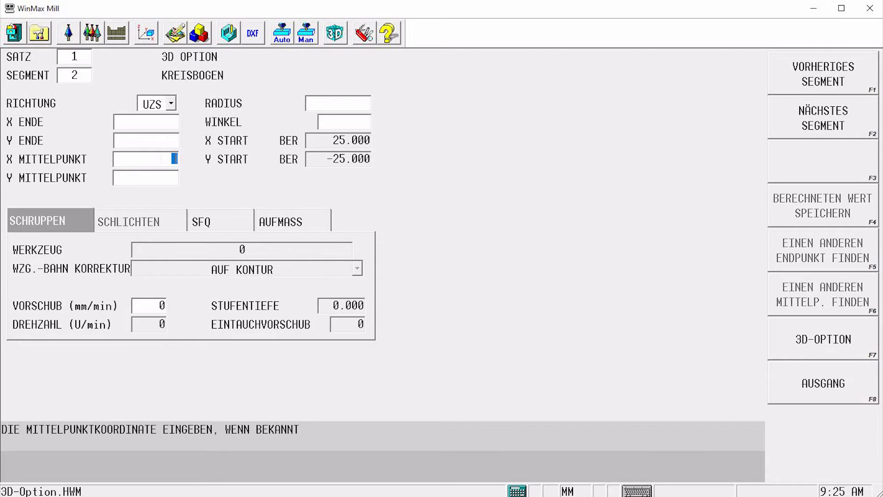
text(25)
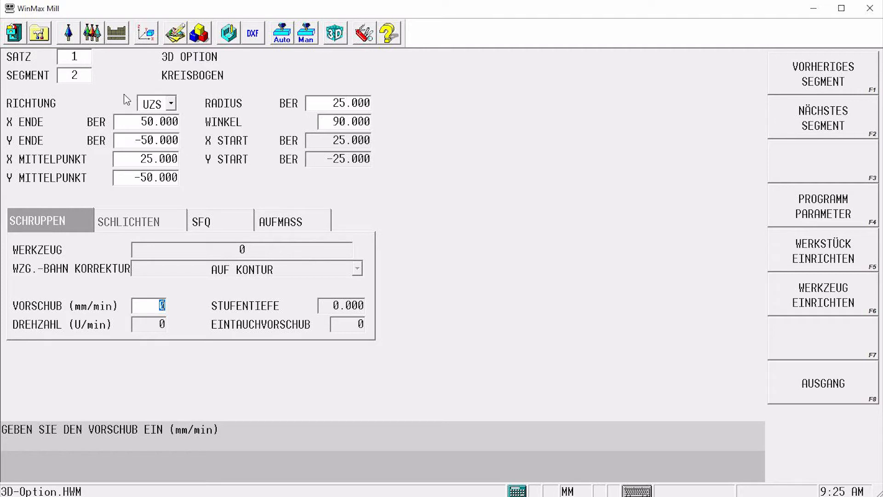
Go back to the program overview and delete the 3D Option block
click(75, 76)
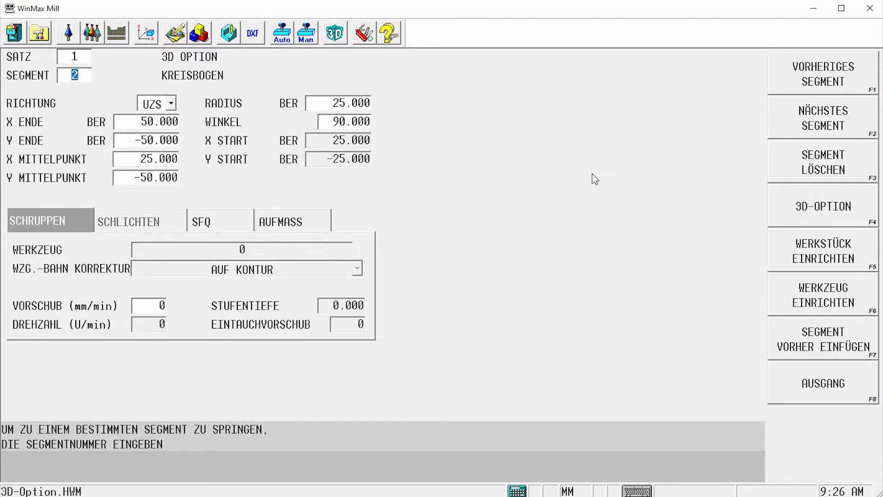
click(794, 207)
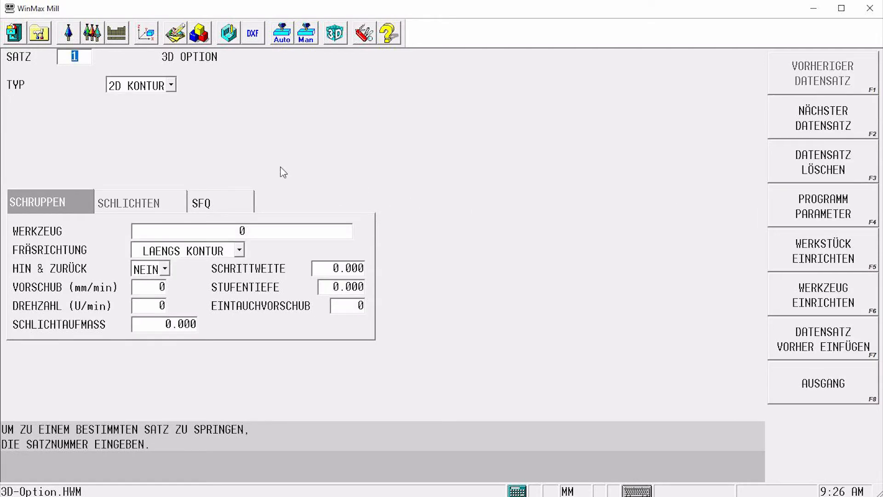
click(172, 87)
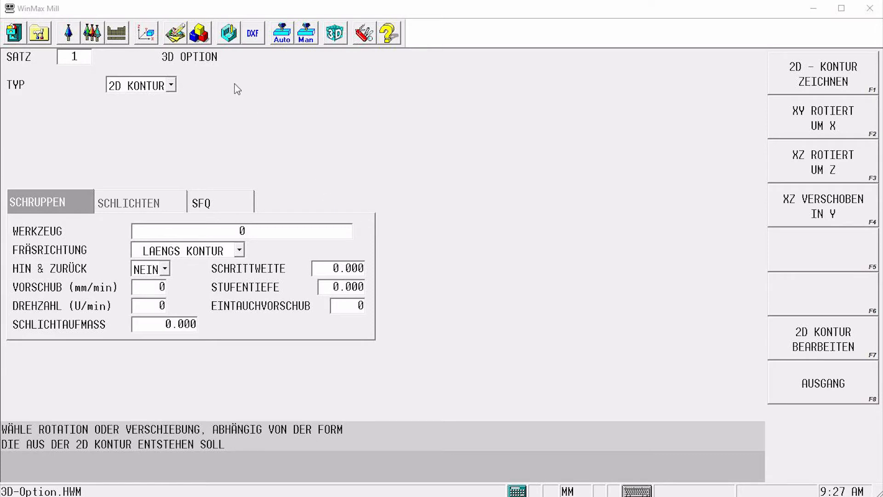
click(209, 36)
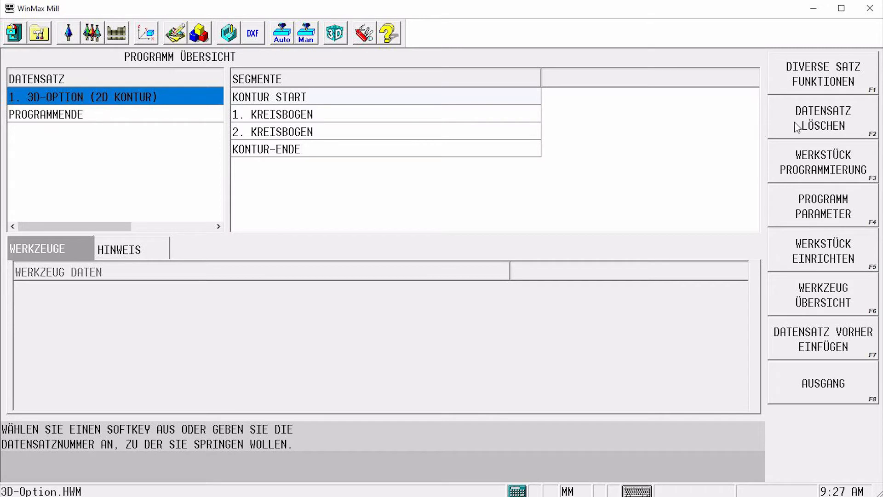
click(815, 124)
click(404, 120)
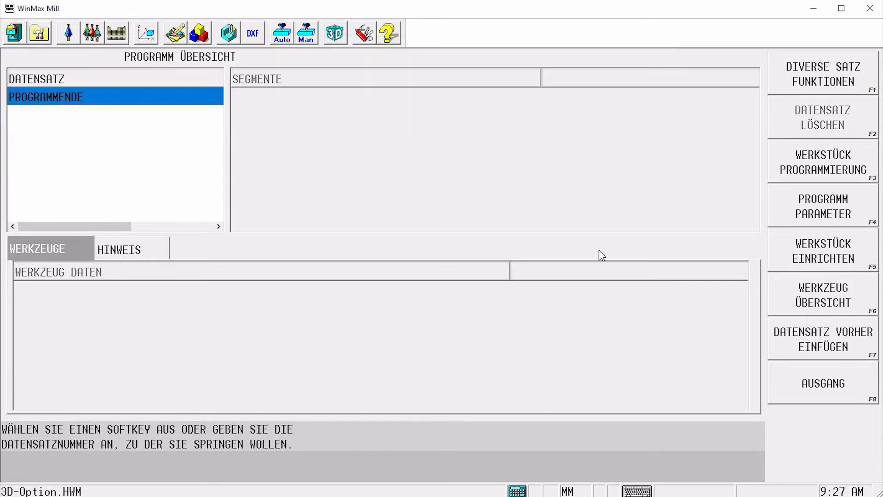
Insert a new Lines and Arcs milling block before the program end
click(790, 338)
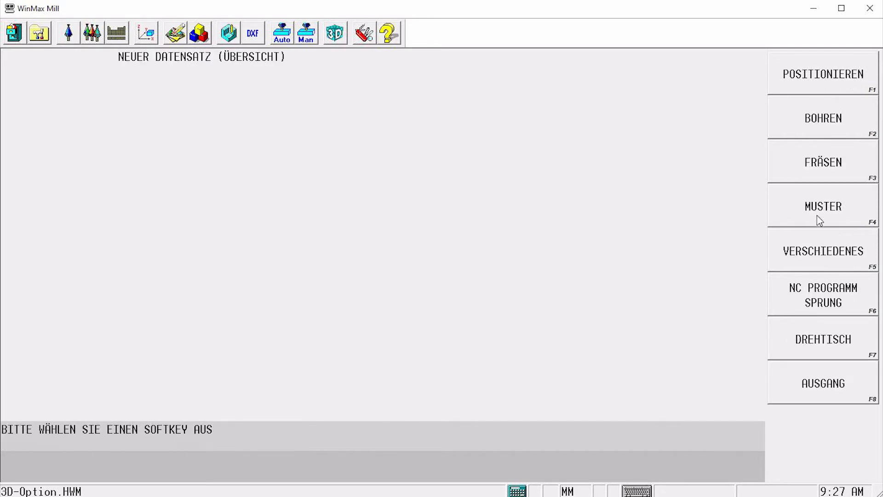
click(813, 171)
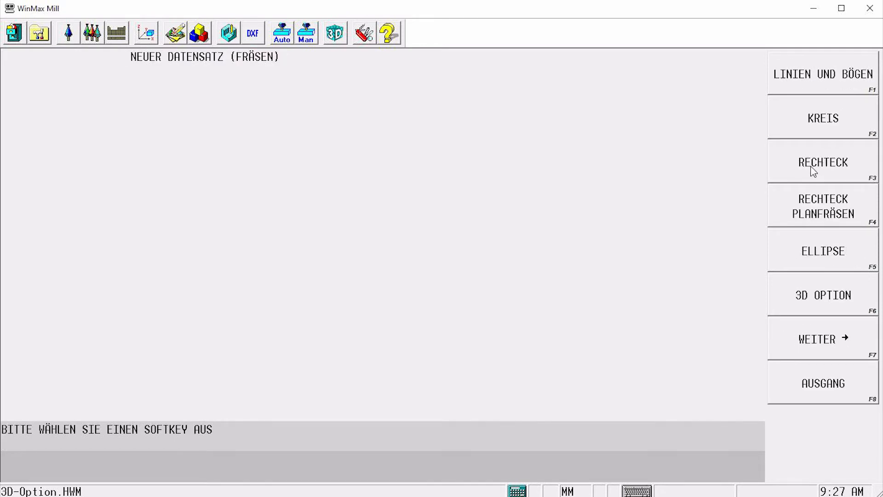
click(813, 76)
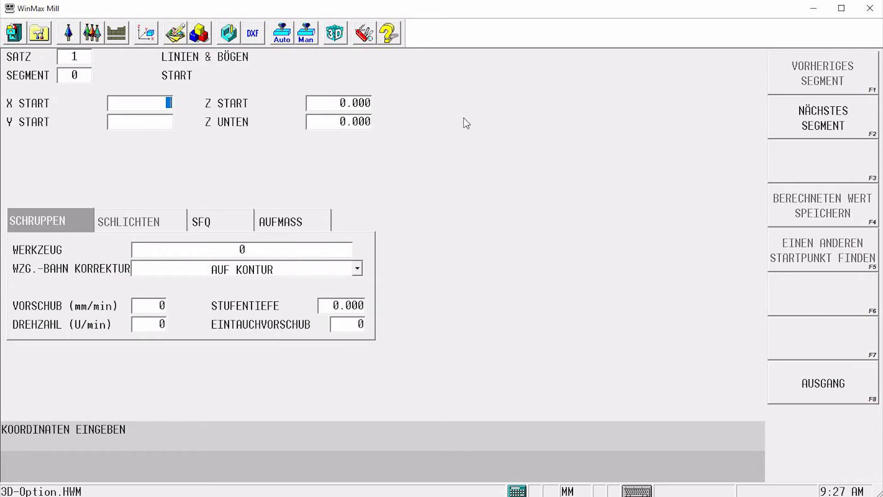
Set the block's start point to X 0 and Y 0, with Z start 2 and Z bottom -5
text(0)
key(Return)
text(0)
key(Return)
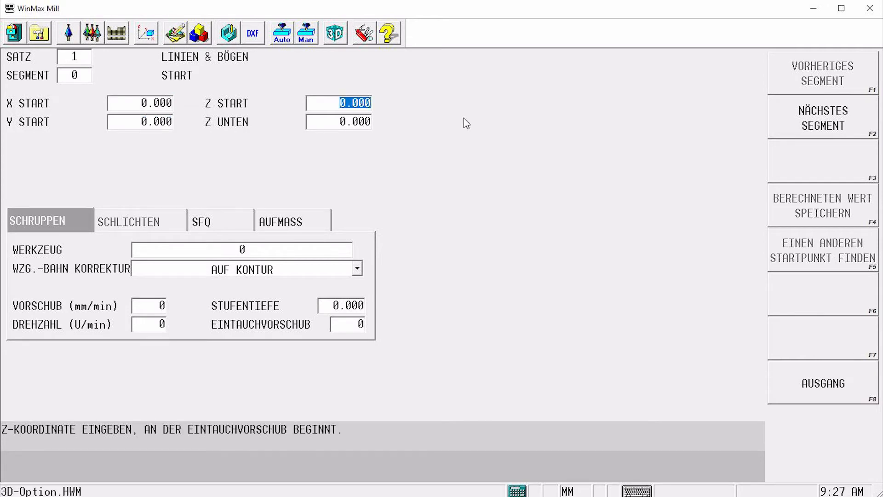
text(2)
key(Return)
text(-5)
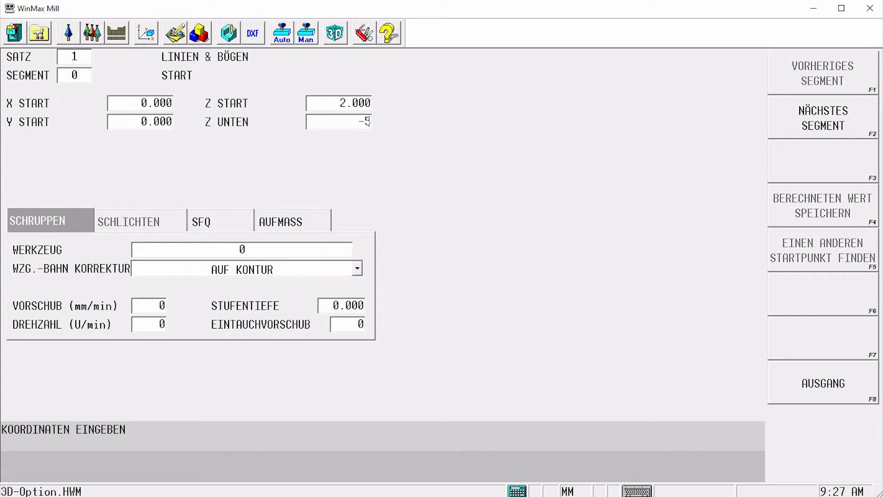
key(Return)
Assign tool 2200, the 20 mm end mill, keeping on-contour tool path compensation
text(2)
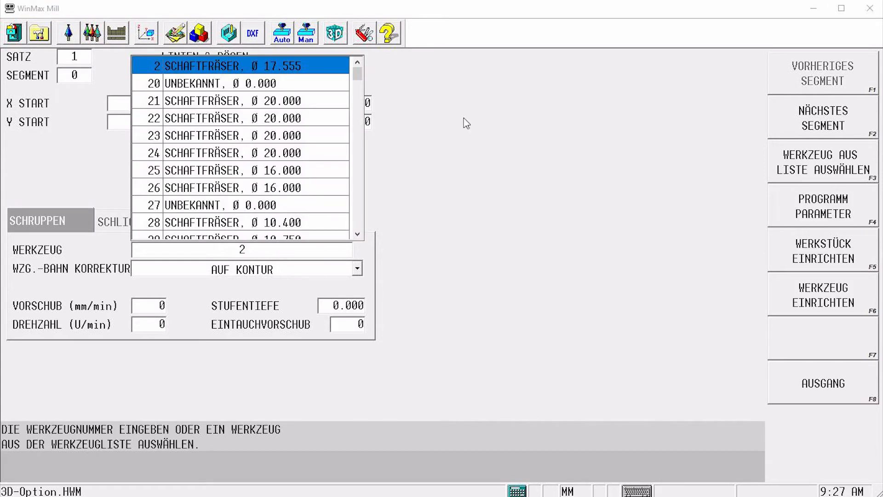
text(2)
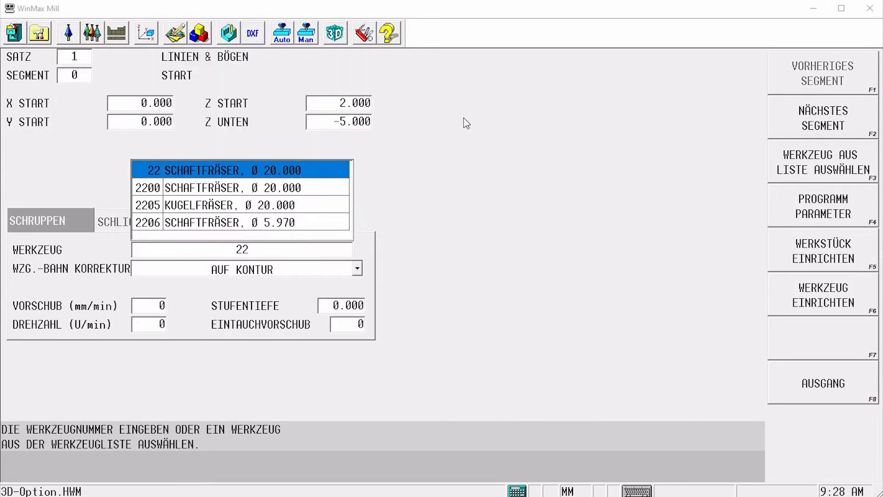
text(00)
key(Return)
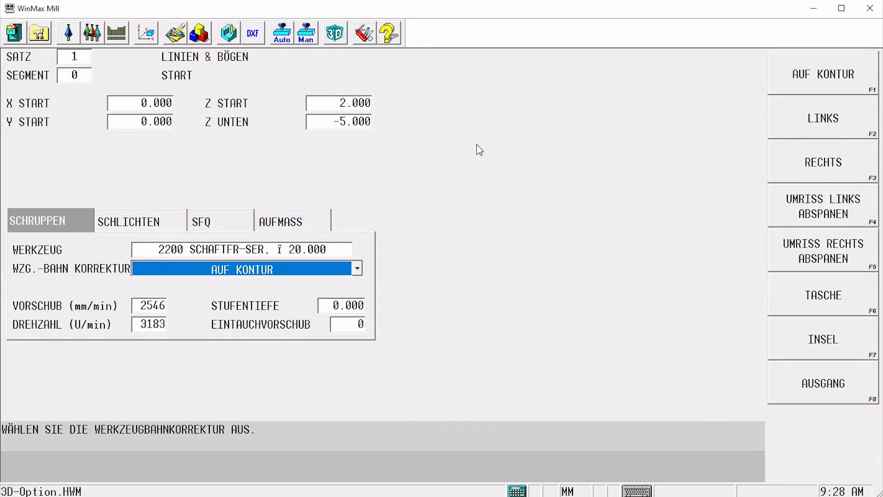
key(Return)
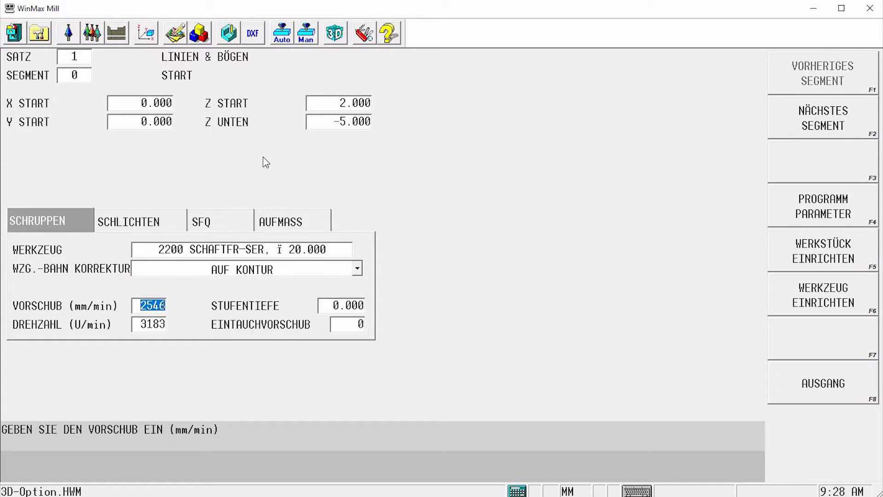
Add a new arc segment to the contour and set its direction to counterclockwise
click(75, 76)
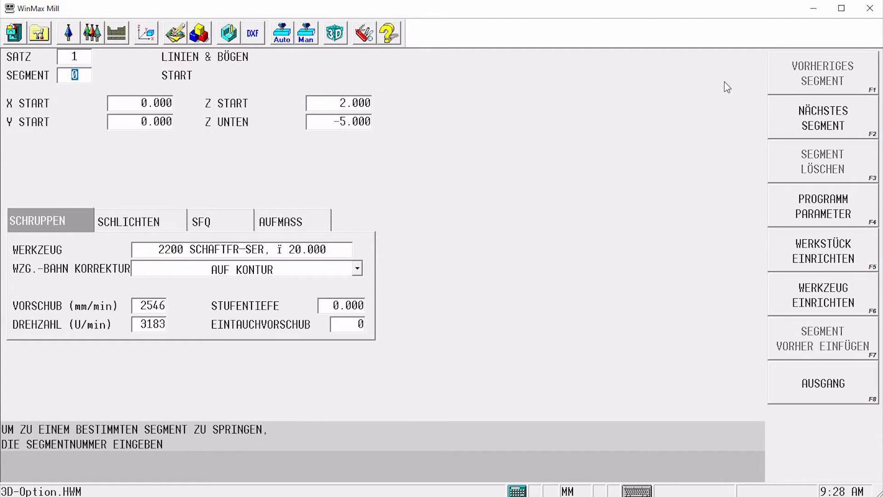
click(822, 123)
click(822, 124)
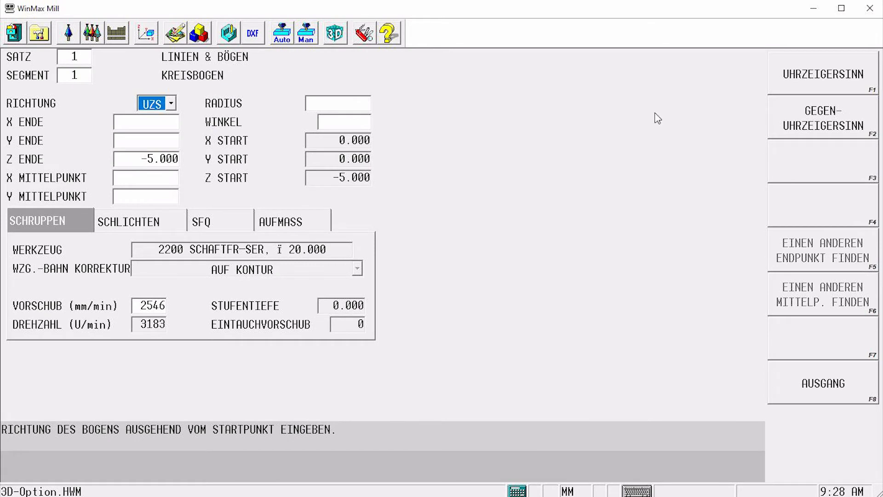
click(799, 109)
Set the first arc's centre to X 25 and Y 0 with an angle of 90°
key(Return)
key(Return)
key(Return)
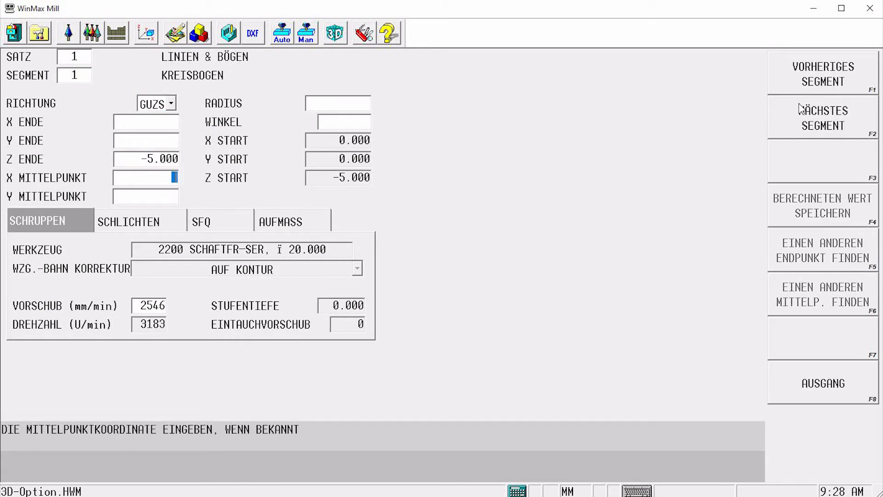
text(25)
key(Return)
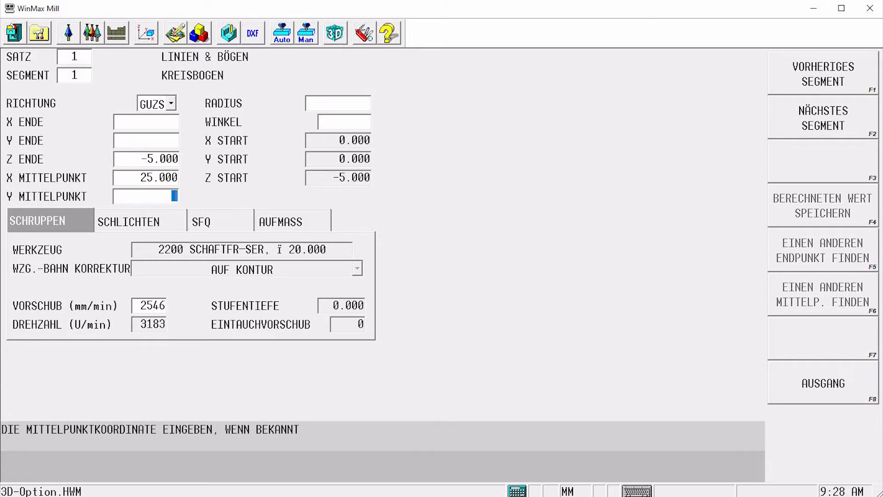
text(0)
key(Return)
key(Return)
text(90)
key(Return)
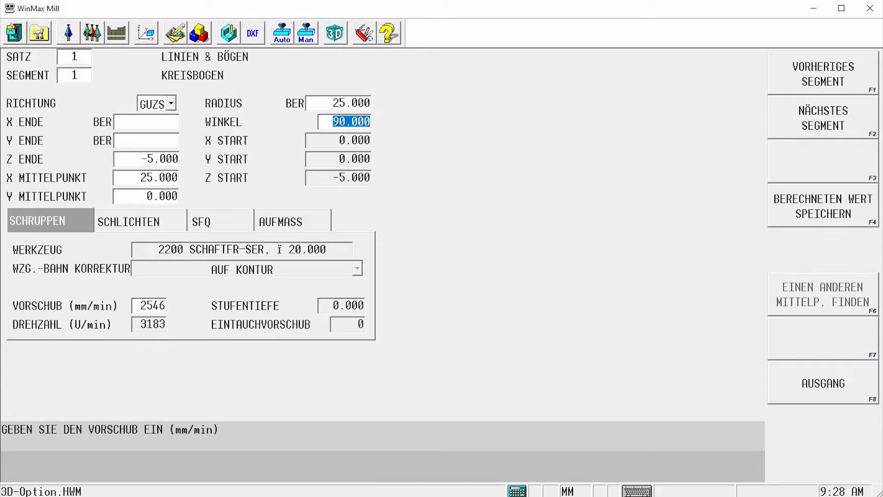
Add a second, clockwise arc segment with centre X 25, Y -50 and an angle of 90°
click(799, 108)
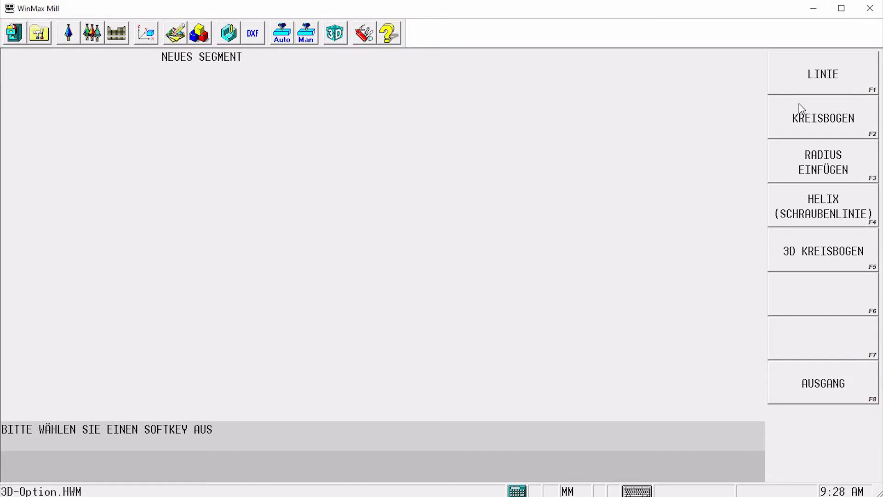
click(799, 115)
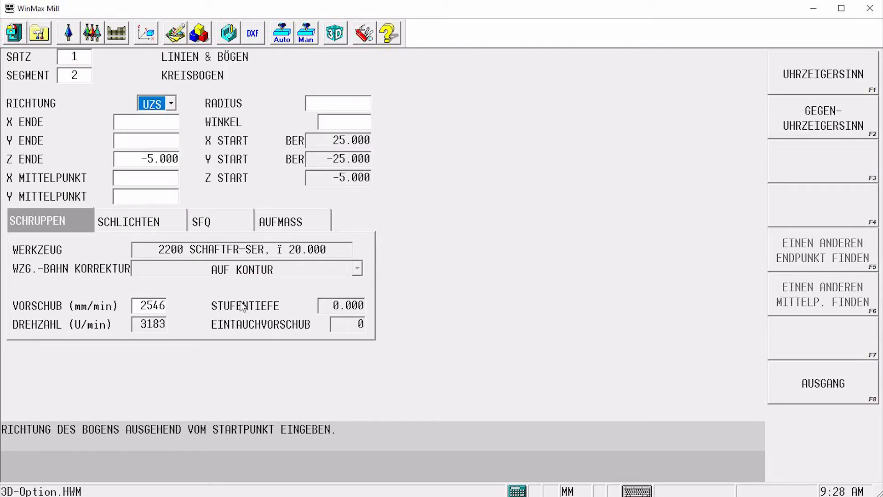
click(152, 180)
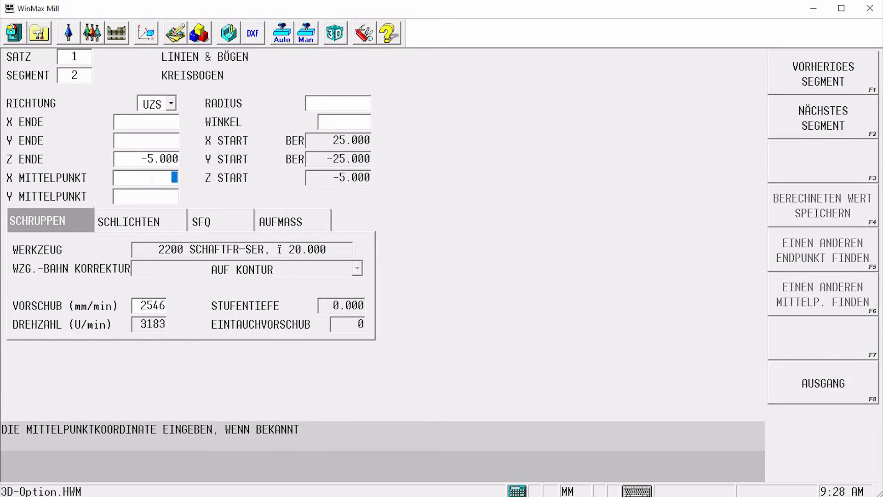
text(25)
key(Return)
text(-50)
key(Return)
key(Return)
text(90)
key(Return)
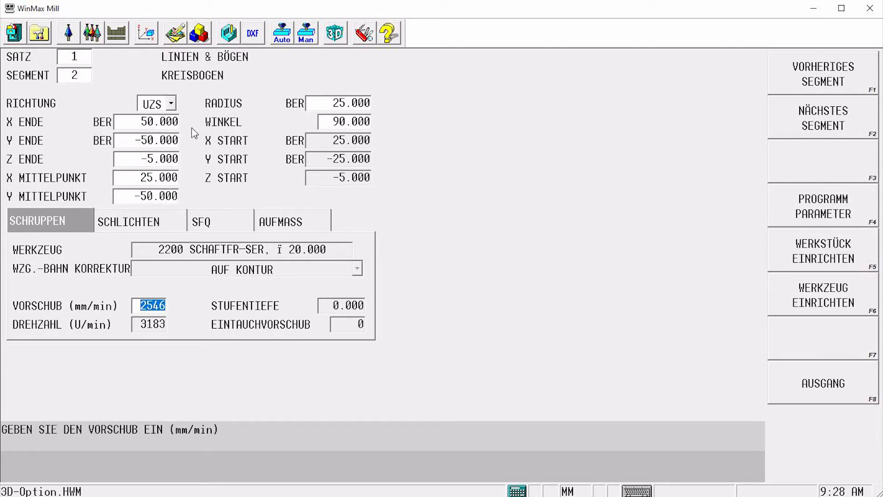
Draw the programmed tool path in the graphics view and inspect the contour in the XY view
click(228, 37)
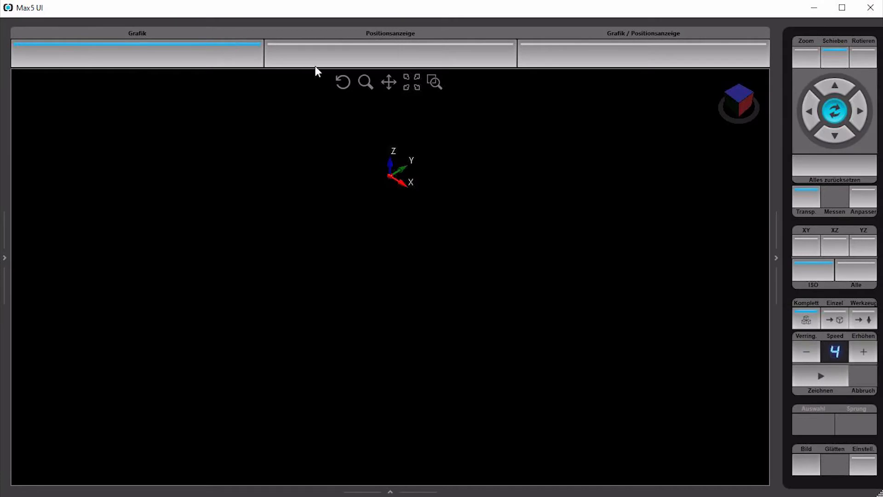
click(813, 375)
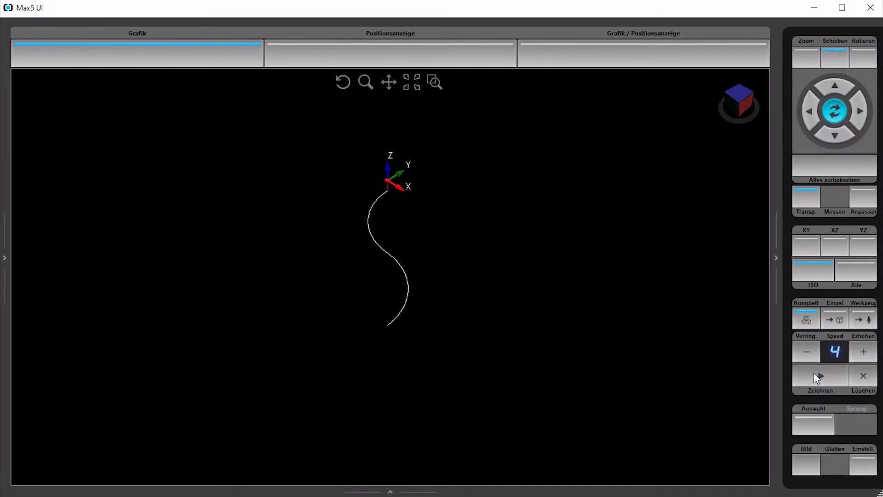
click(819, 246)
click(846, 169)
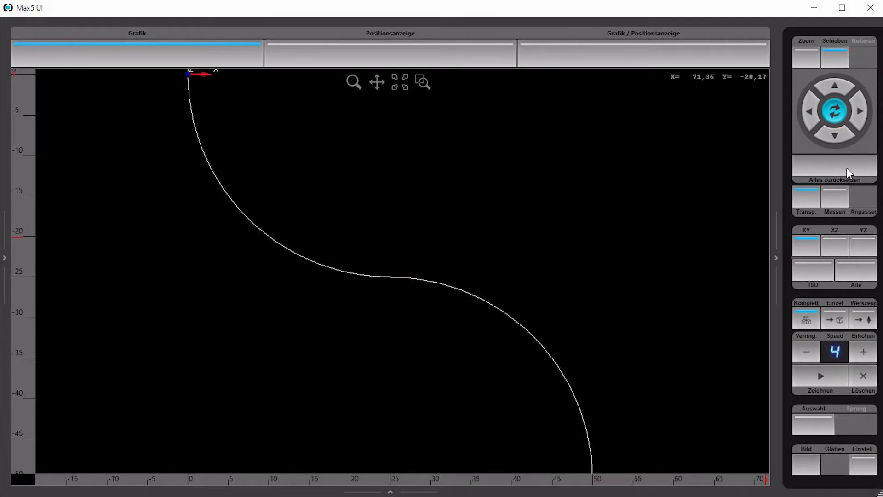
scroll(631, 250, down, 3)
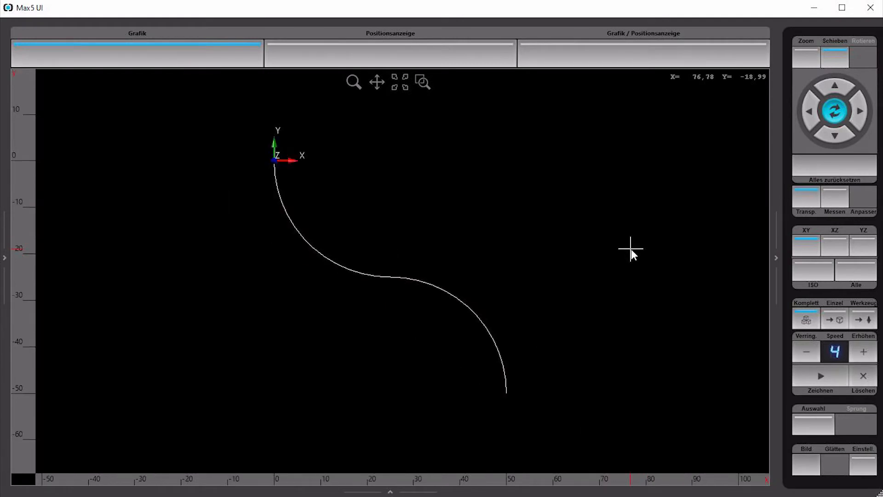
click(806, 351)
click(806, 351)
click(806, 350)
click(818, 375)
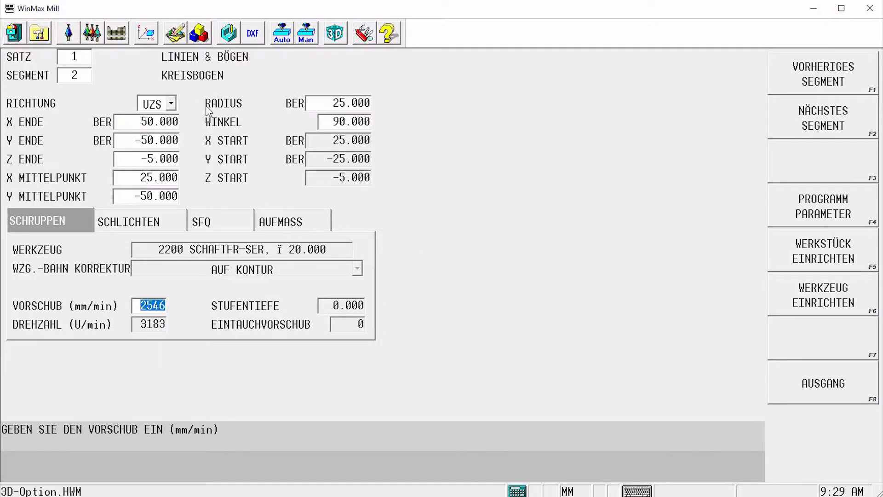
Insert a new 3D Option milling block of type 2D Kontur before the program end
click(199, 37)
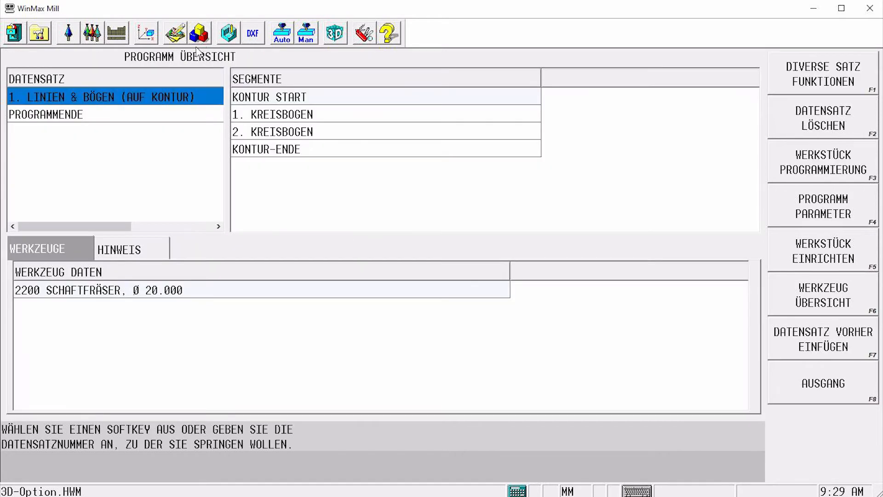
click(158, 116)
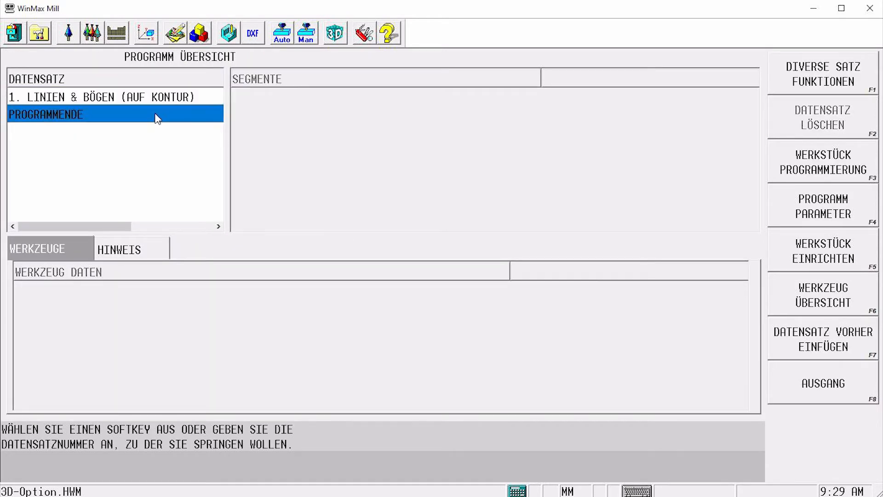
click(824, 341)
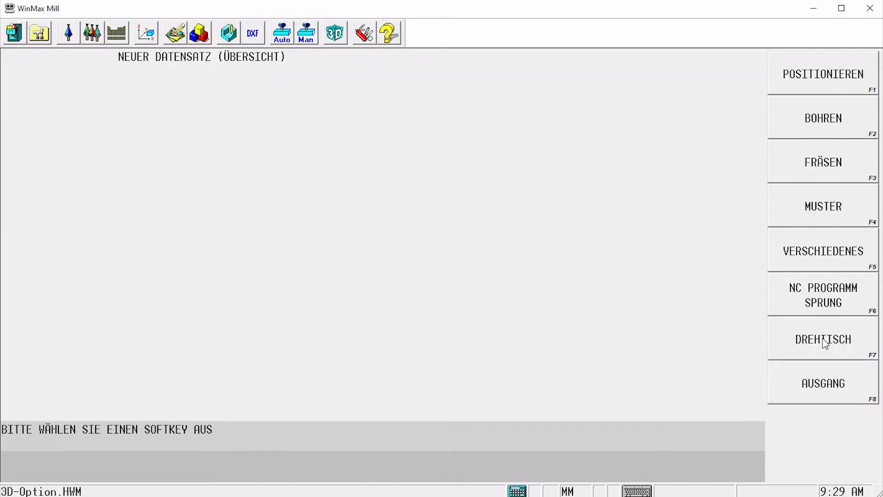
click(840, 175)
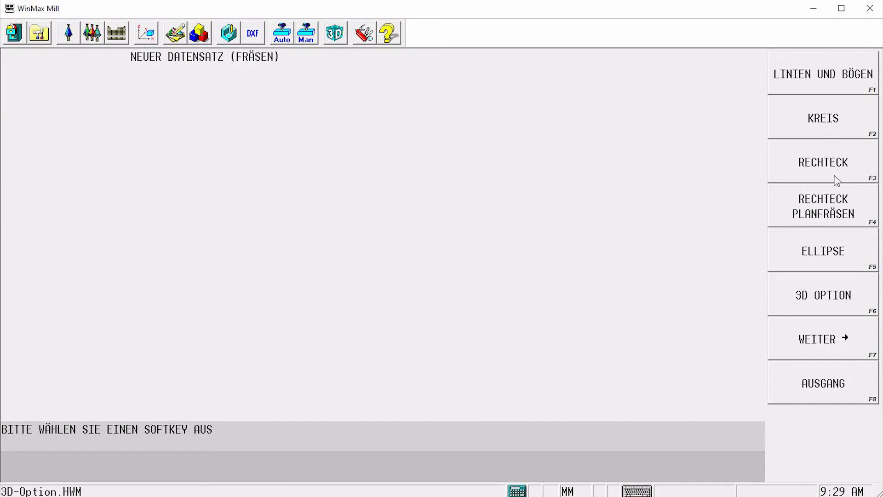
click(845, 293)
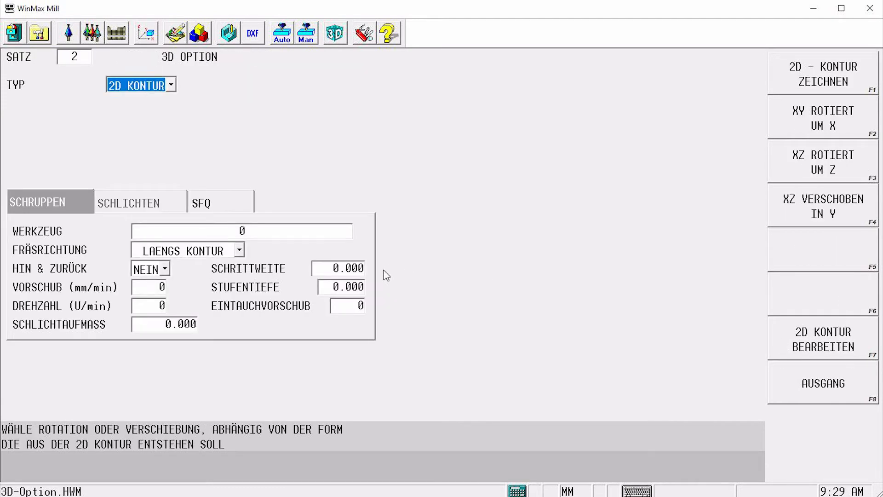
click(207, 40)
Cut the Lines and Arcs block and paste its contour into the 3D Option block
click(185, 99)
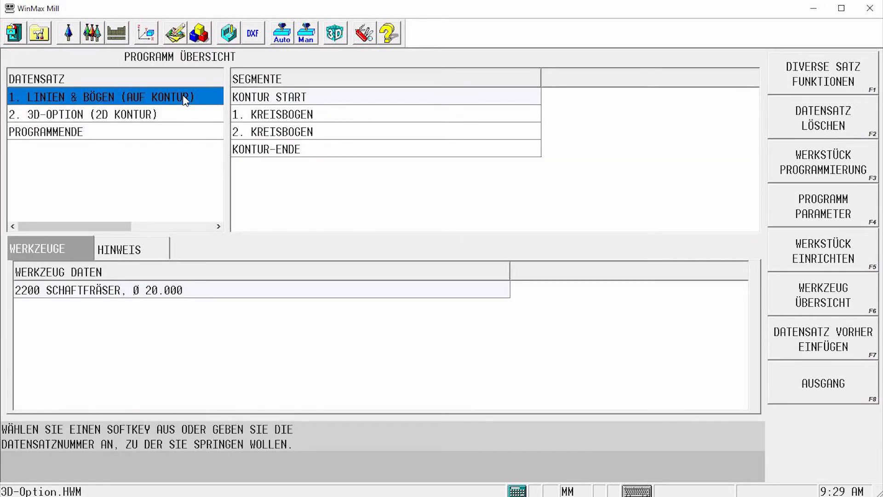
click(819, 69)
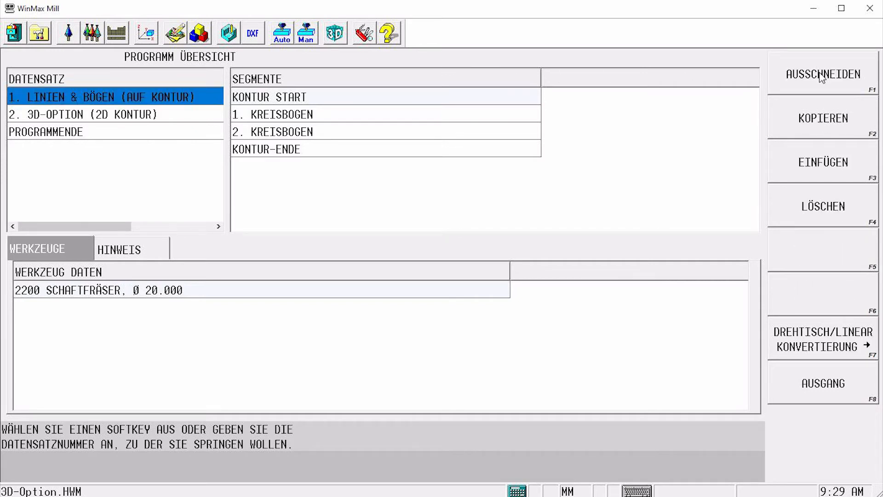
click(822, 75)
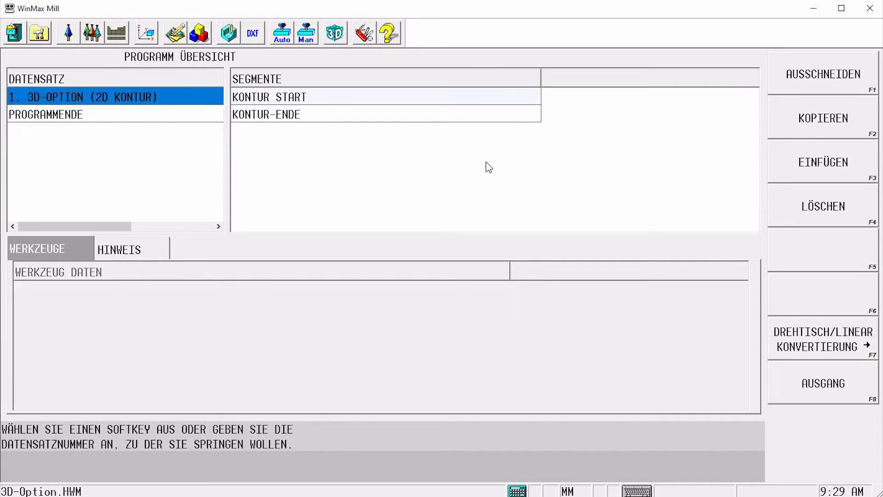
click(103, 102)
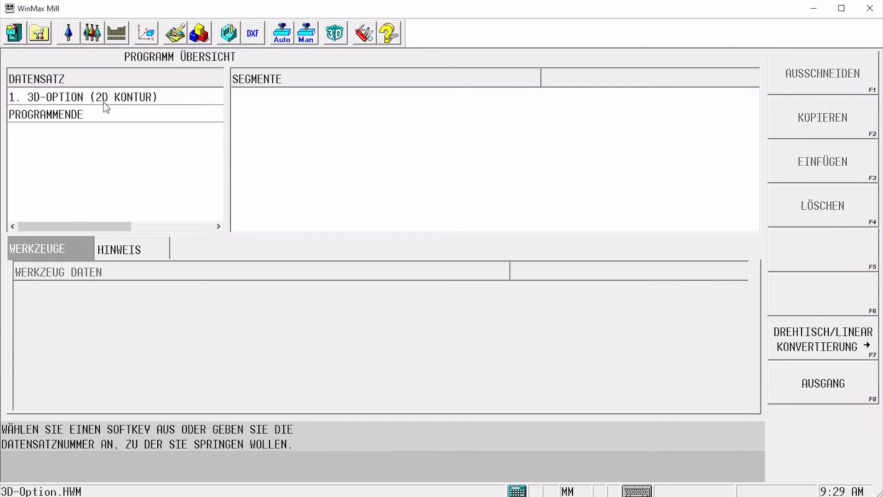
click(107, 102)
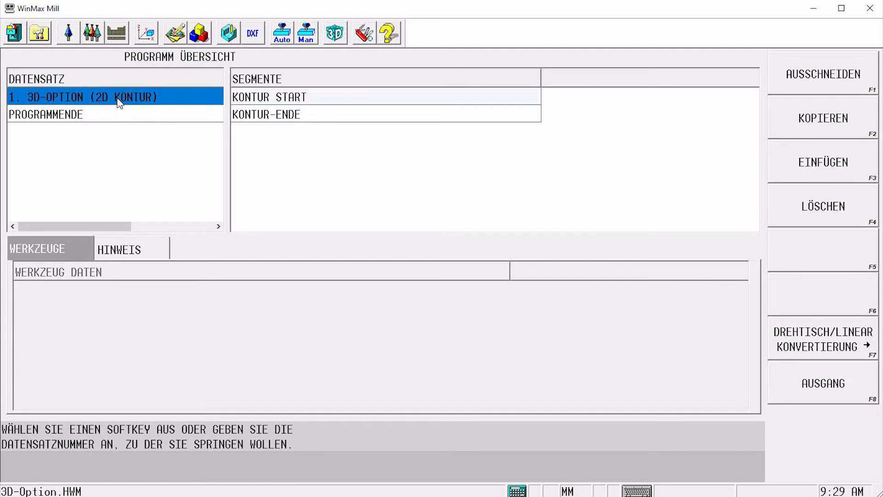
click(823, 163)
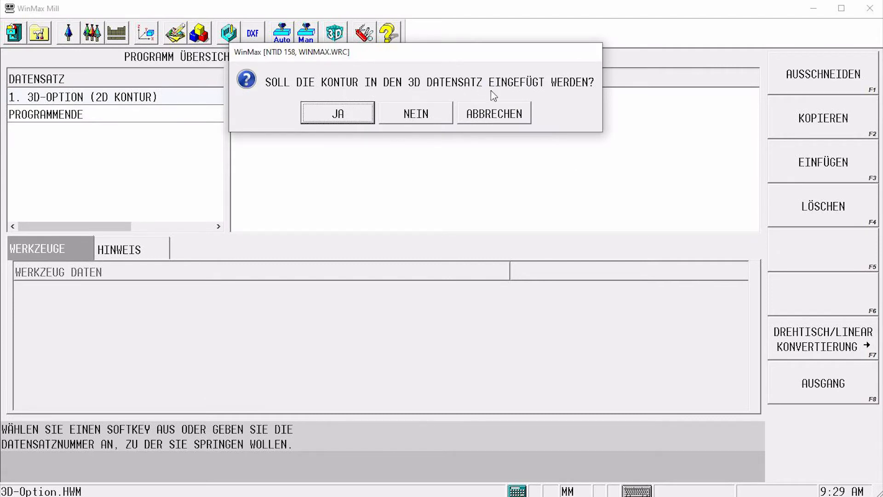
click(357, 116)
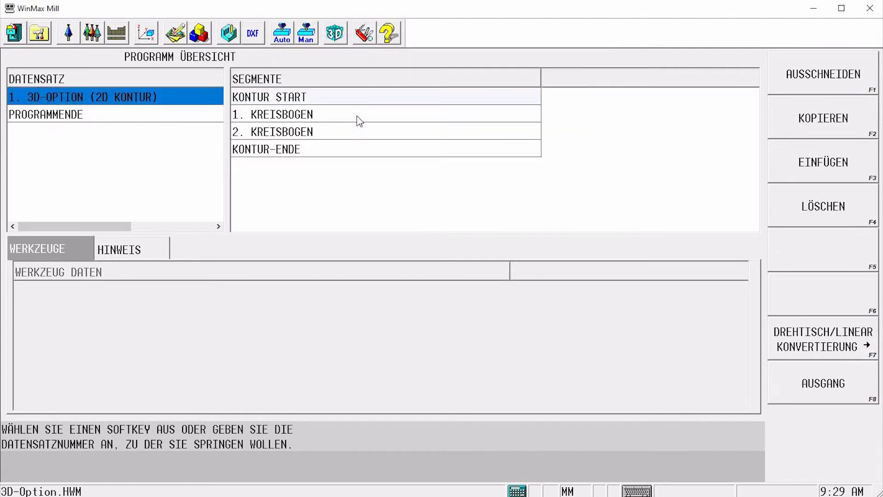
Open the 3D Option block and set its type to XY um X with an end angle of 180°
click(297, 115)
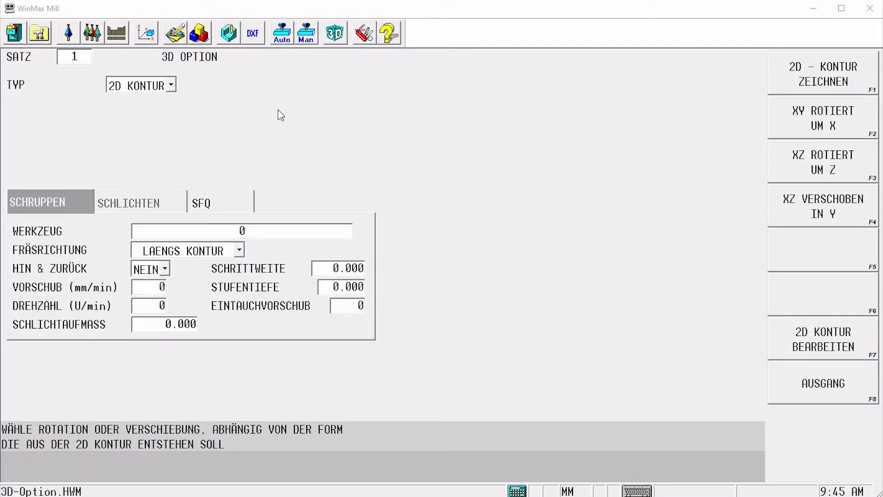
click(171, 85)
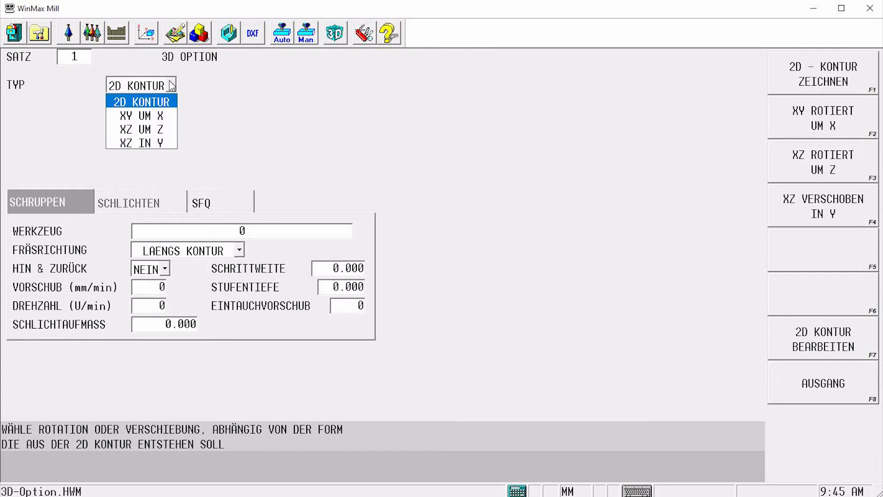
click(175, 118)
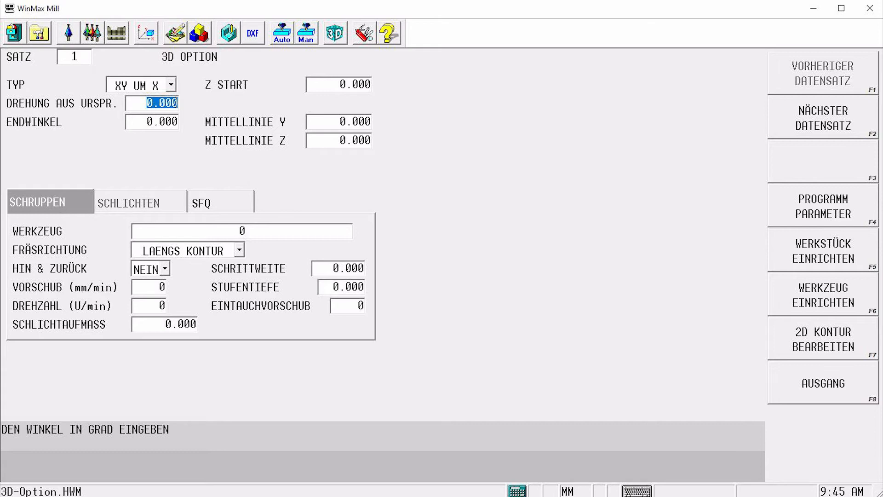
click(154, 122)
text(18)
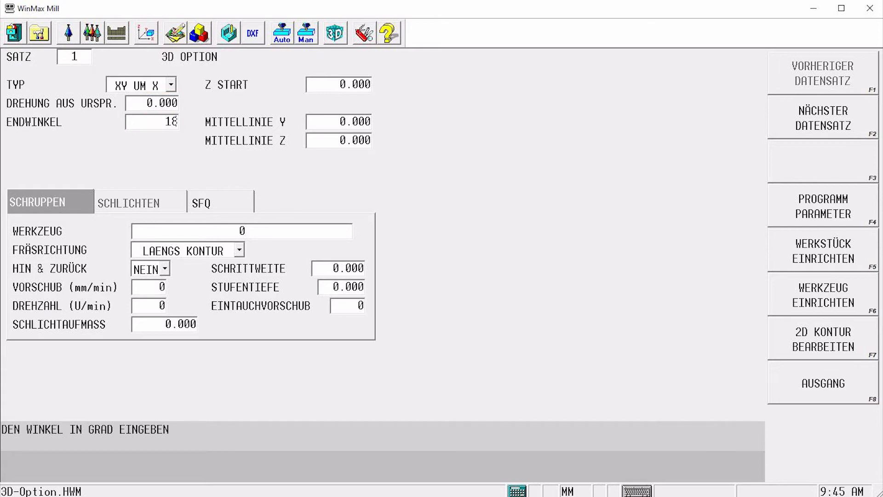
text(0)
key(Return)
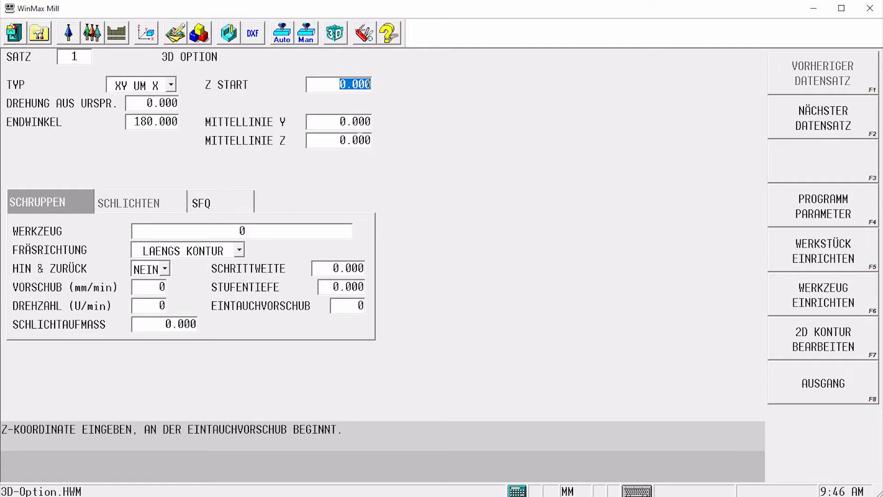
Assign tool 2085, the 8 mm ball end mill, keeping the lengthwise contour milling direction
click(242, 231)
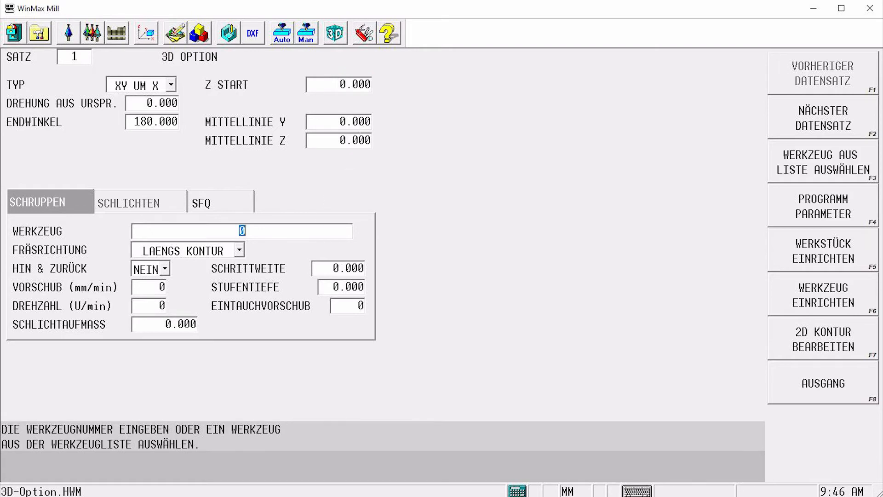
text(2085)
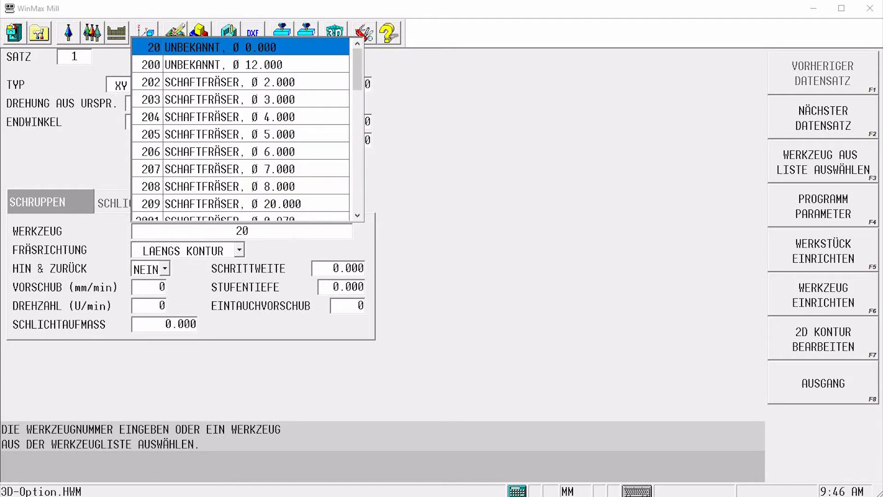
key(Return)
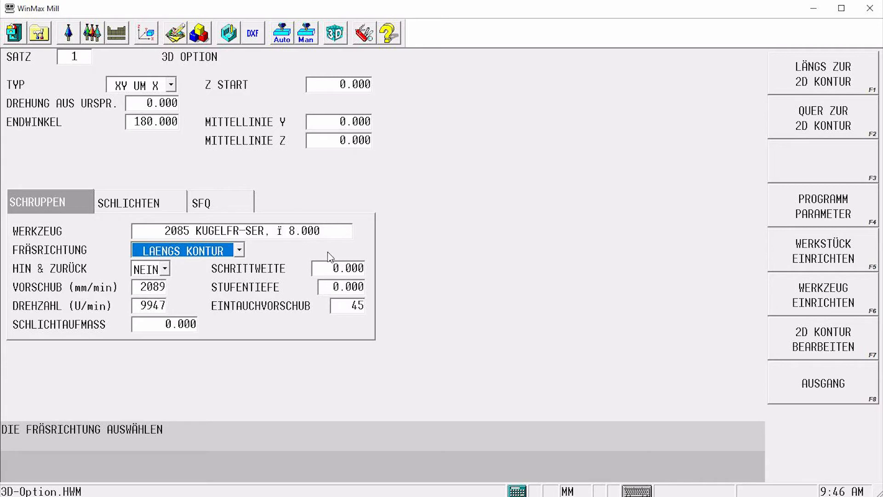
key(Return)
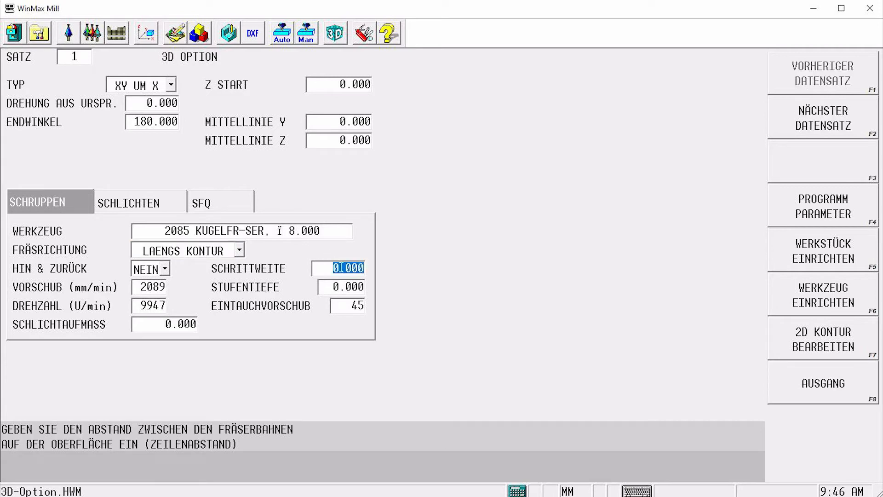
Set the step-over to 1 mm and run the toolpath simulation in the ISO graphics view
text(1)
key(Return)
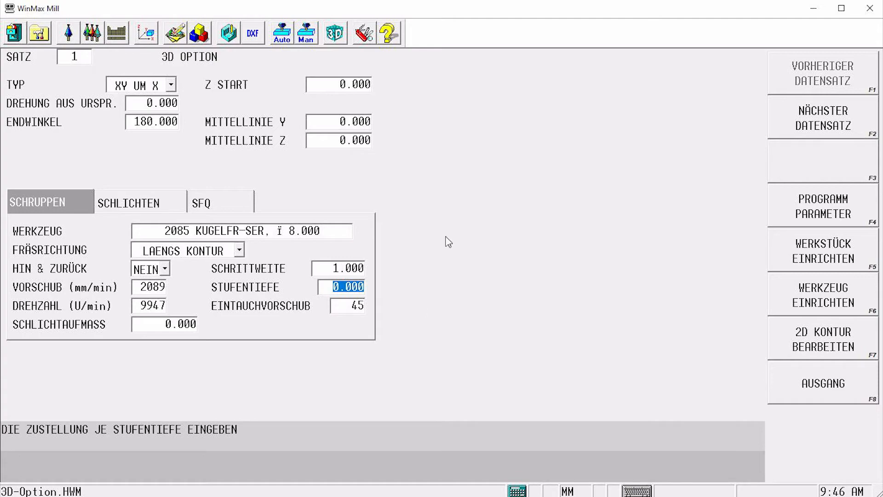
click(229, 33)
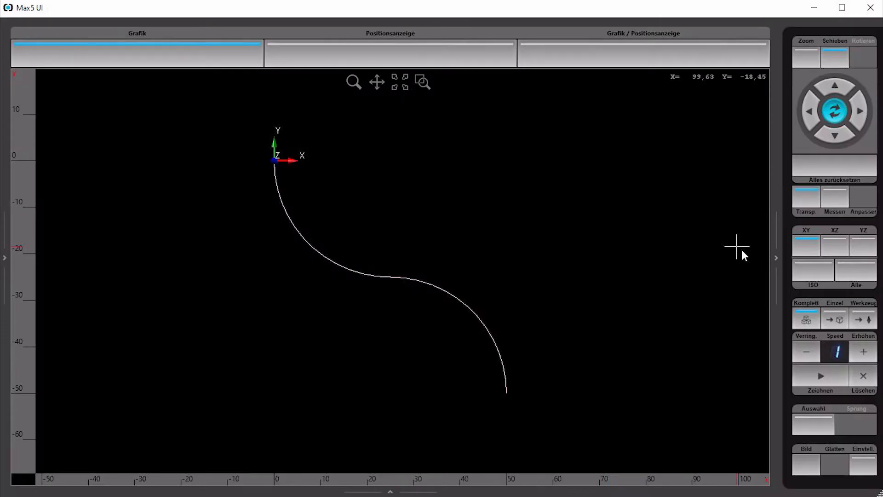
click(823, 274)
click(823, 376)
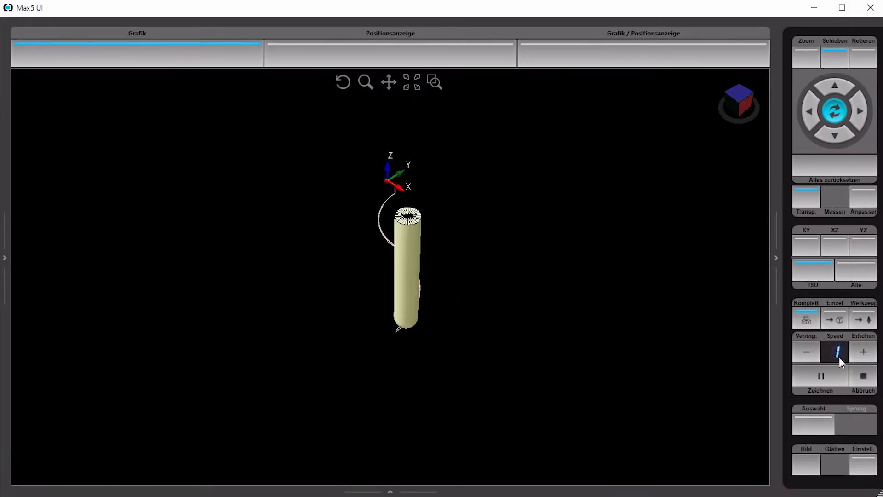
click(864, 354)
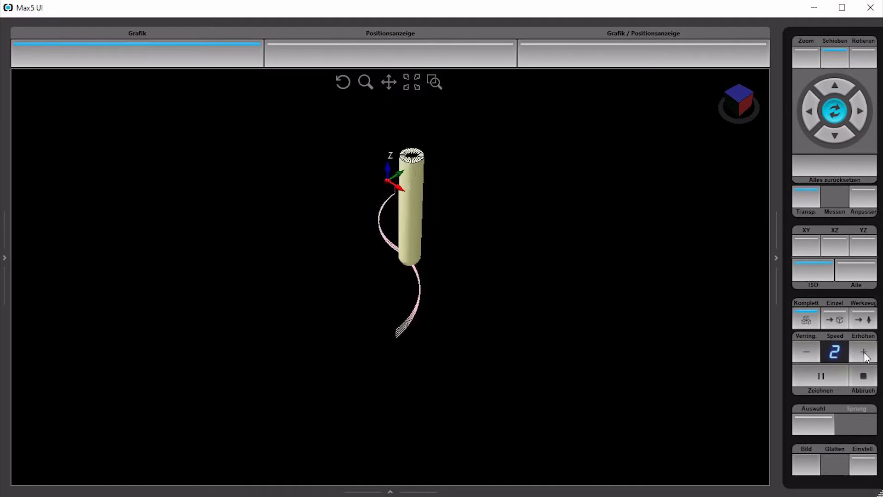
click(864, 354)
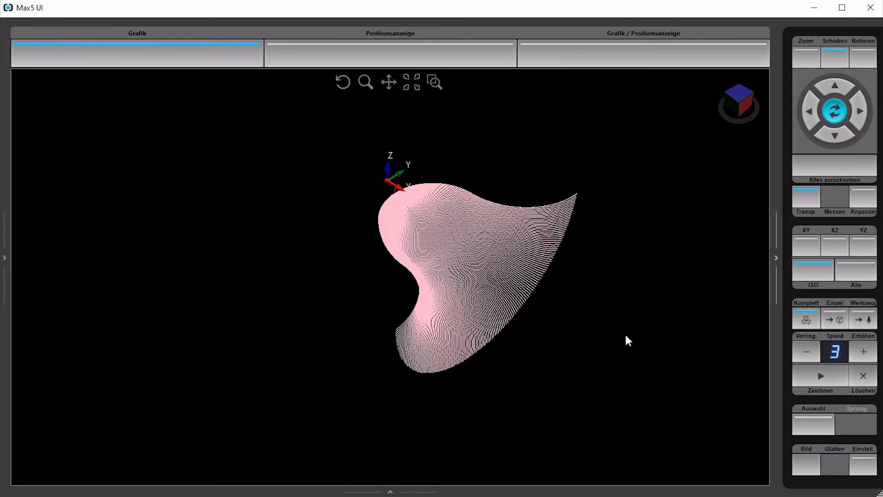
mouse_move(445, 338)
mouse_down()
mouse_move(471, 328)
mouse_move(493, 258)
mouse_move(386, 295)
mouse_move(353, 322)
mouse_move(342, 343)
mouse_move(382, 363)
mouse_move(441, 360)
mouse_move(458, 347)
mouse_up()
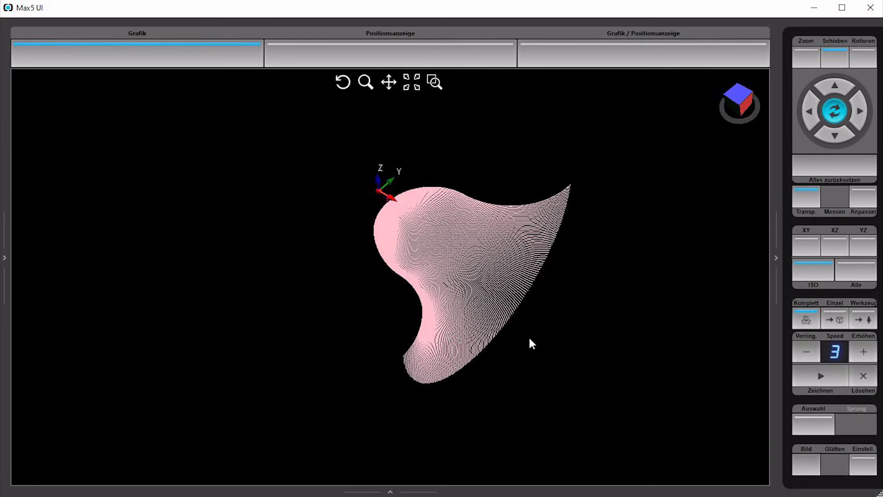
click(827, 163)
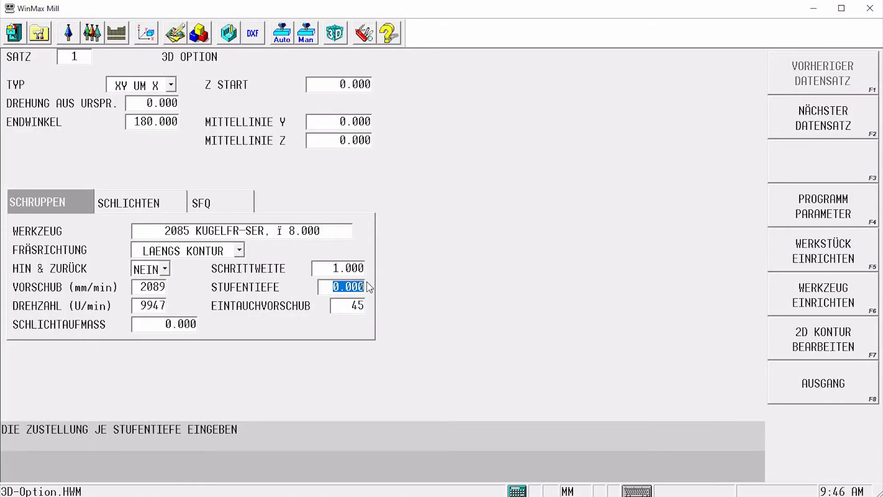
Set the step-over to 5 mm and replay the toolpath simulation
click(362, 268)
text(5)
key(Return)
click(229, 35)
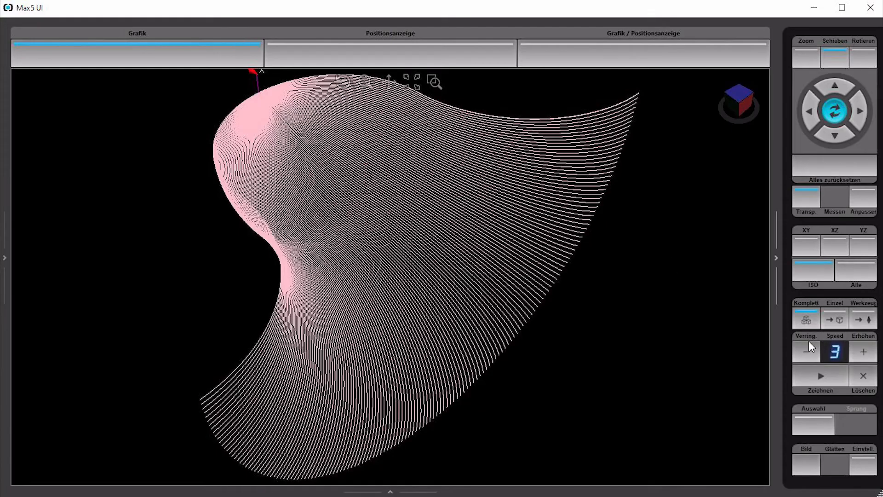
click(839, 377)
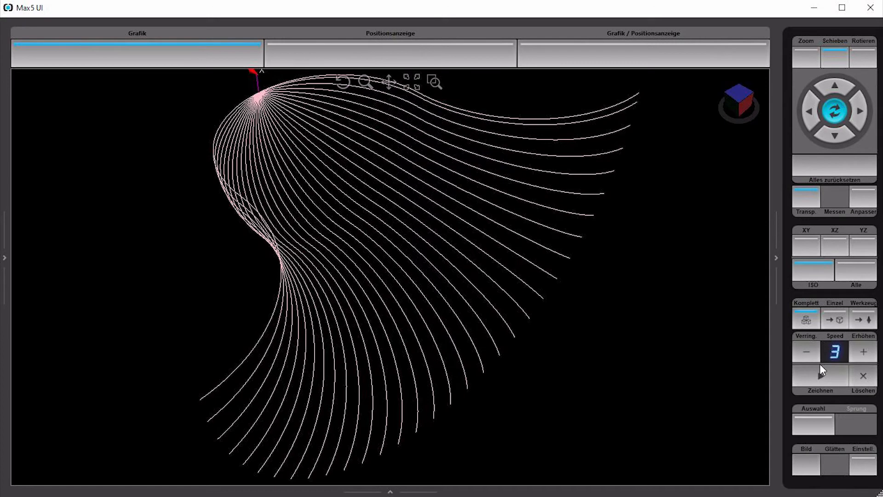
click(806, 354)
click(812, 377)
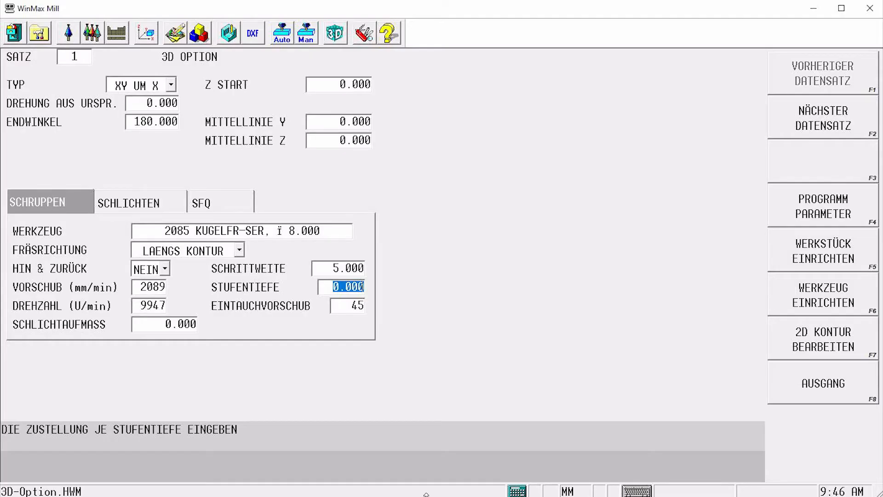
Switch the milling direction to QUER KONTUR and simulate the new toolpath
click(239, 251)
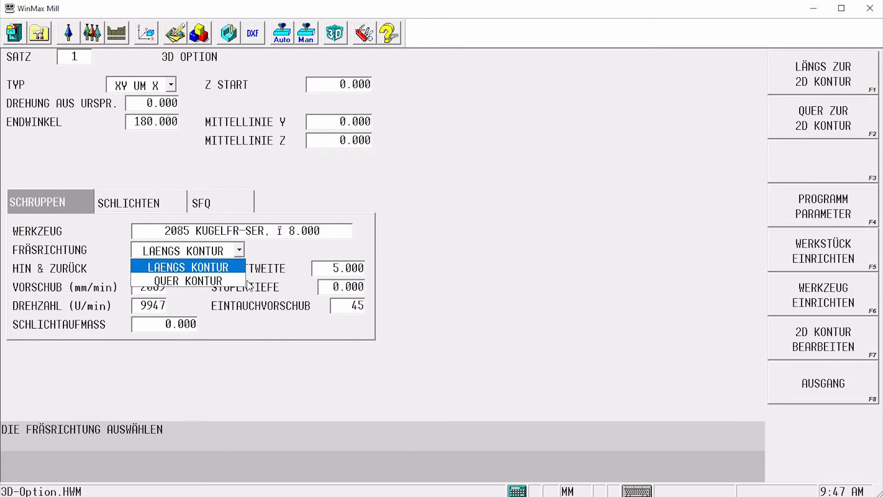
click(234, 281)
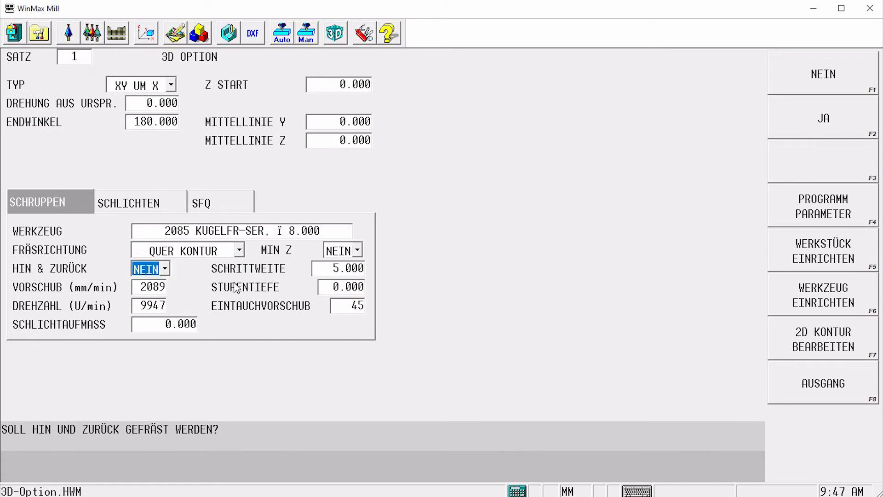
click(229, 33)
click(873, 378)
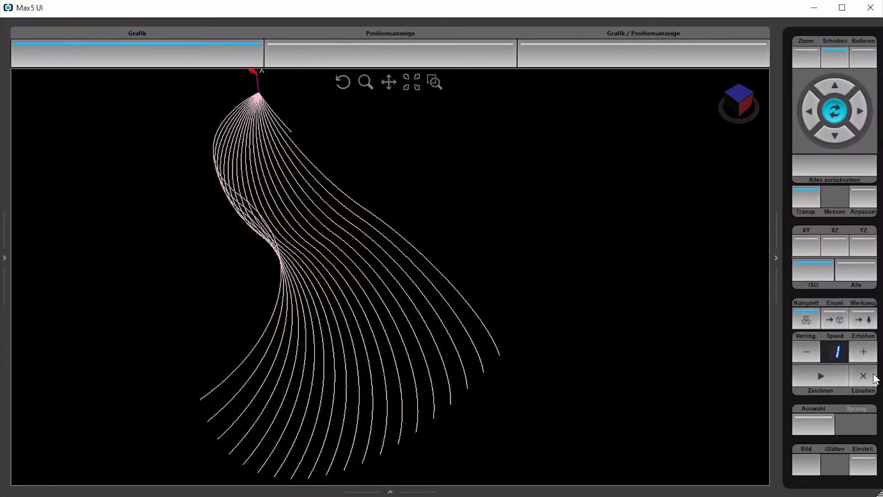
click(821, 375)
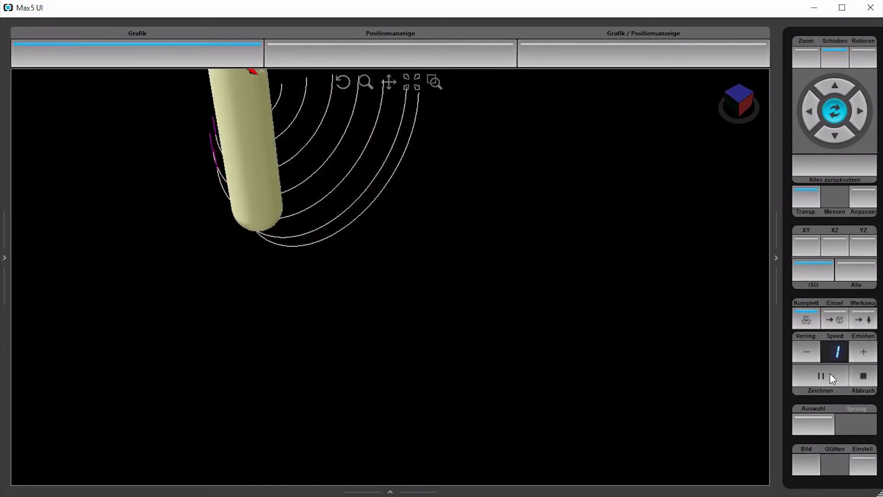
click(859, 351)
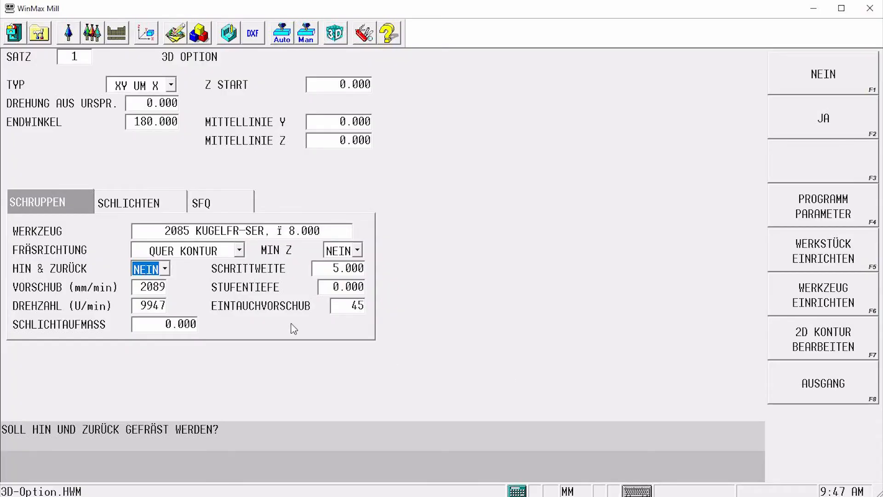
Enable back-and-forth milling (HIN & ZURÜCK set to JA) and replay the toolpath simulation
click(165, 268)
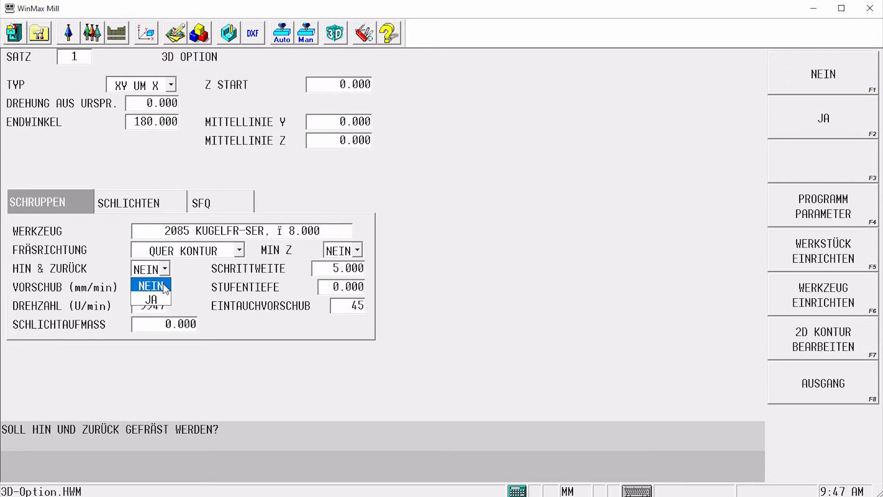
click(160, 296)
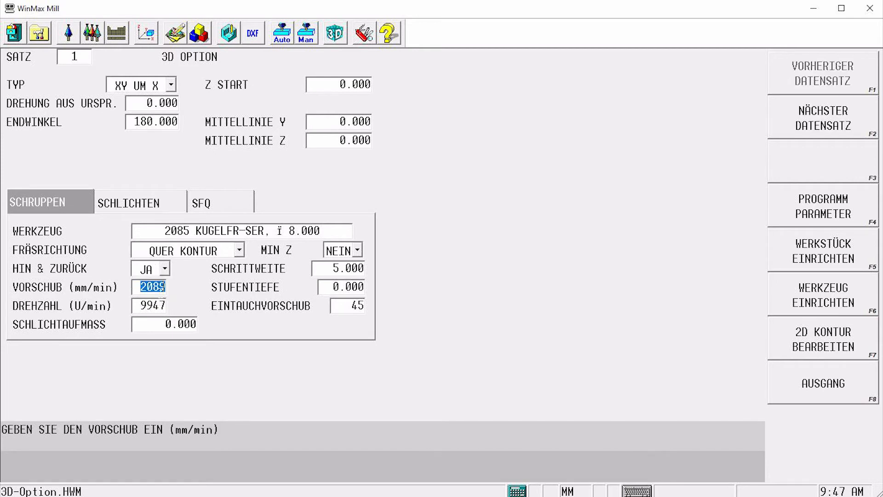
click(230, 35)
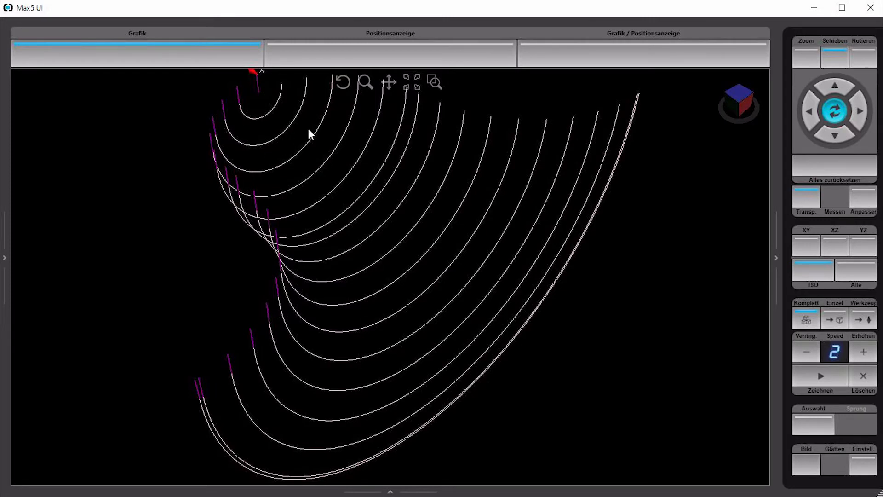
click(821, 376)
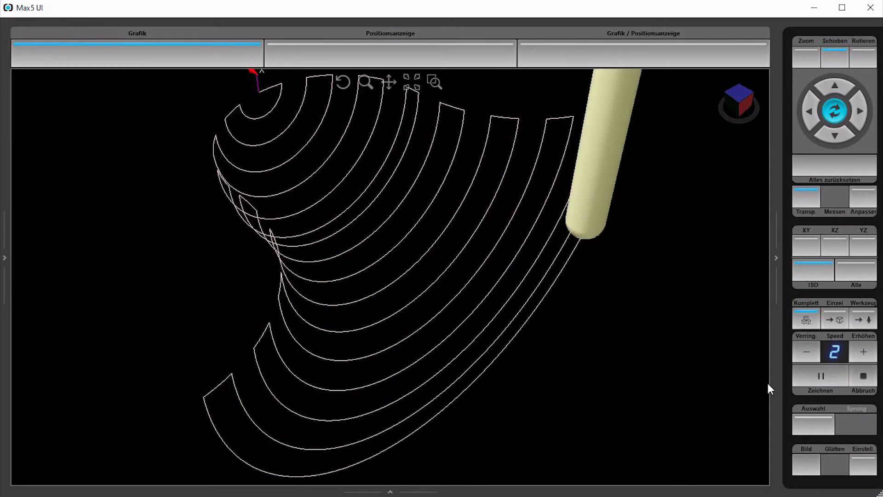
drag(330, 442, 382, 393)
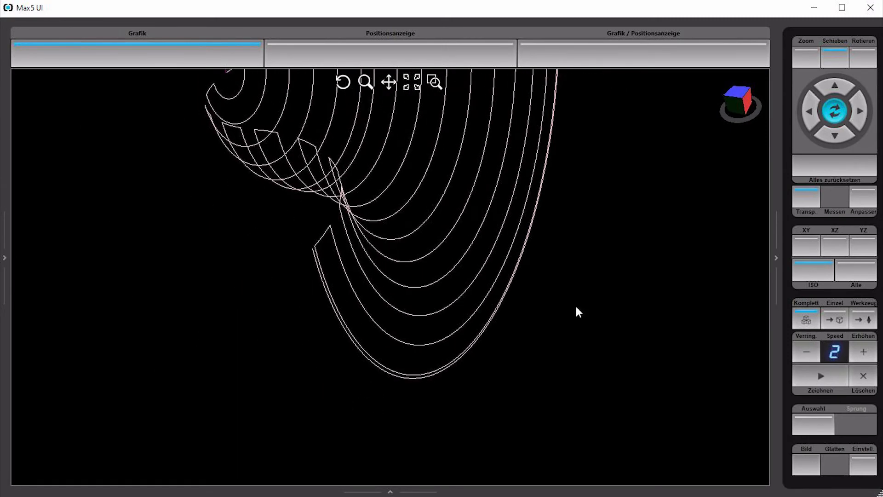
click(849, 169)
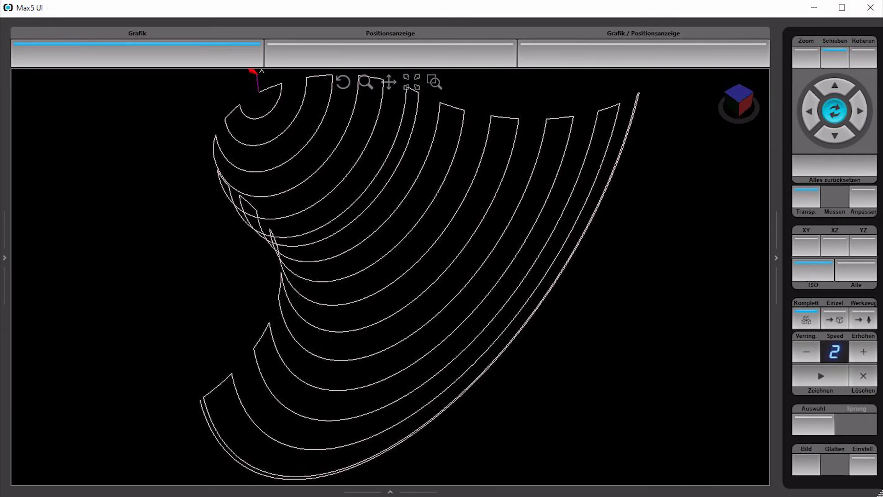
key(alt+Tab)
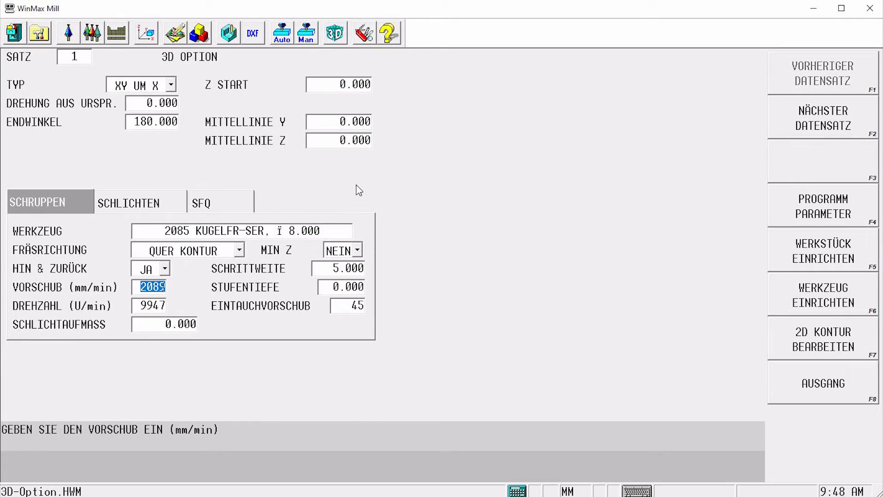
Set the Y centre line to 20 mm and simulate the toolpath, checking it in the XY view
click(361, 122)
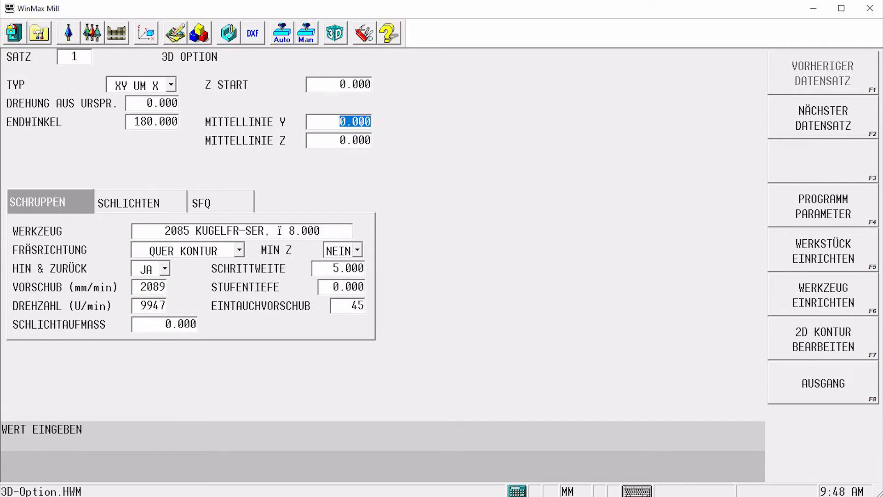
text(20)
key(Return)
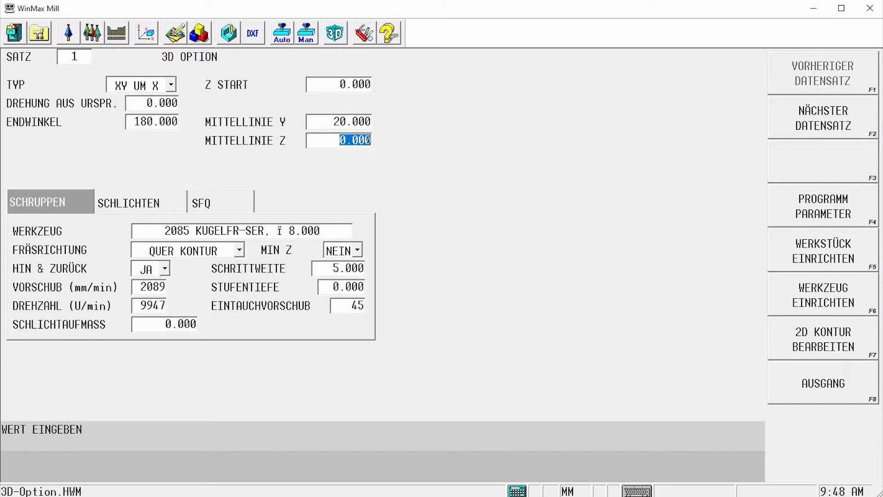
click(229, 34)
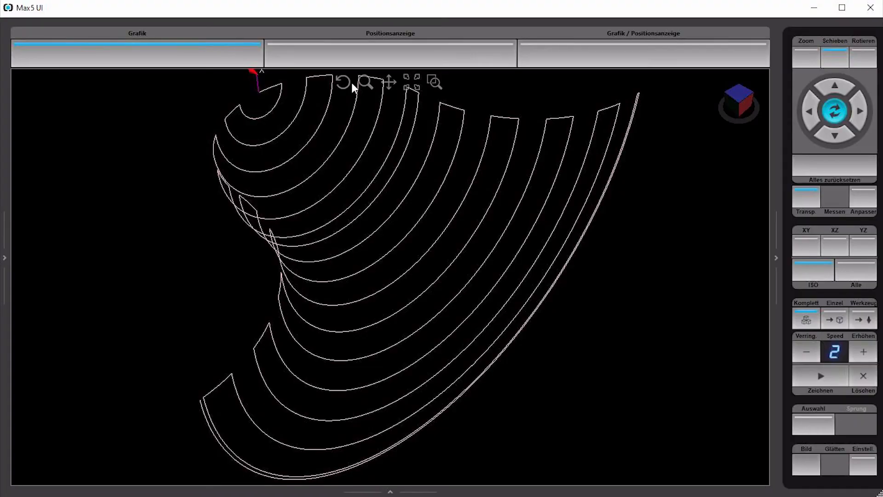
click(800, 62)
click(836, 137)
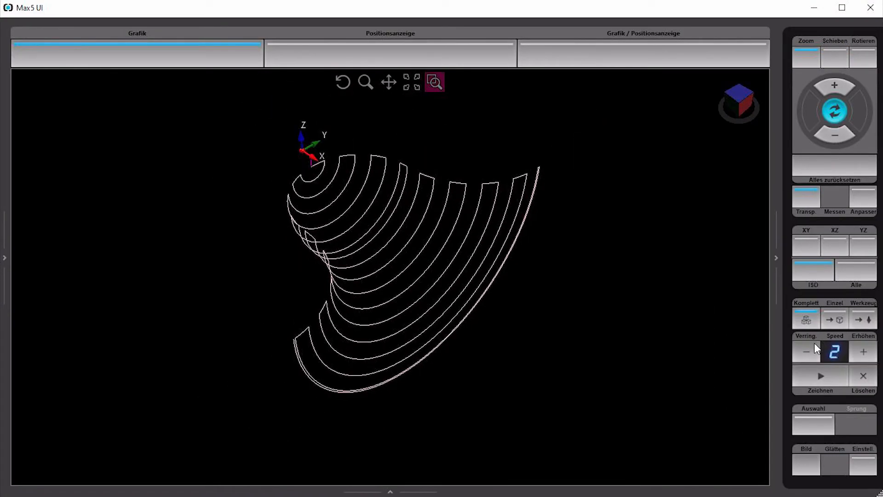
click(820, 376)
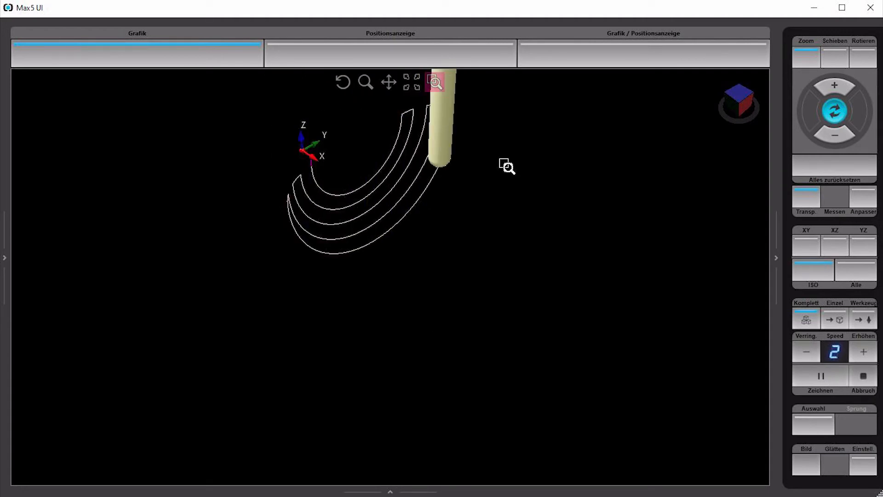
click(860, 352)
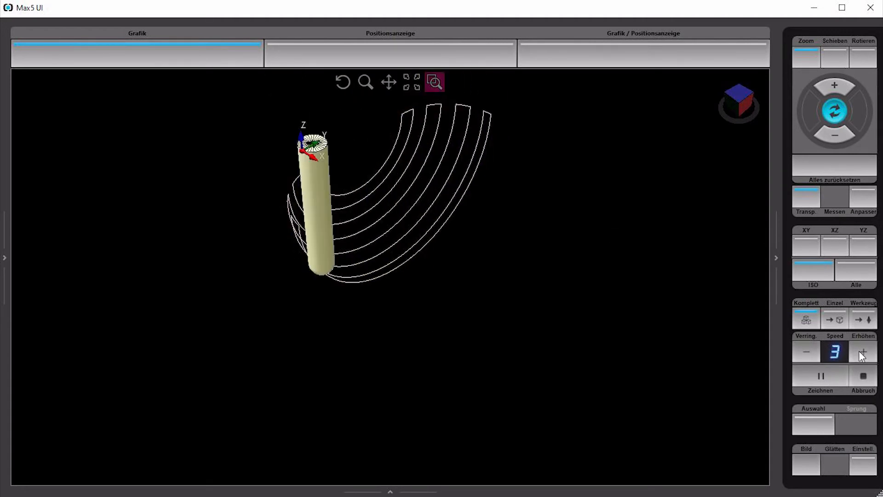
click(860, 352)
click(810, 251)
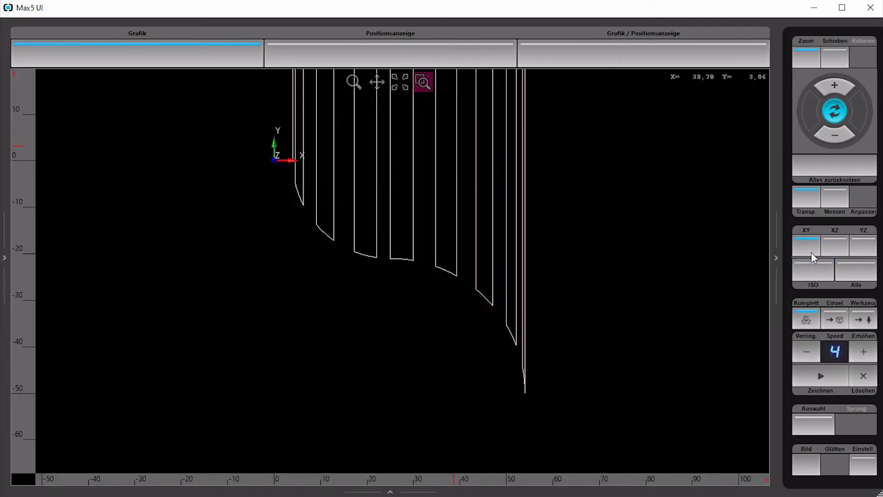
click(824, 165)
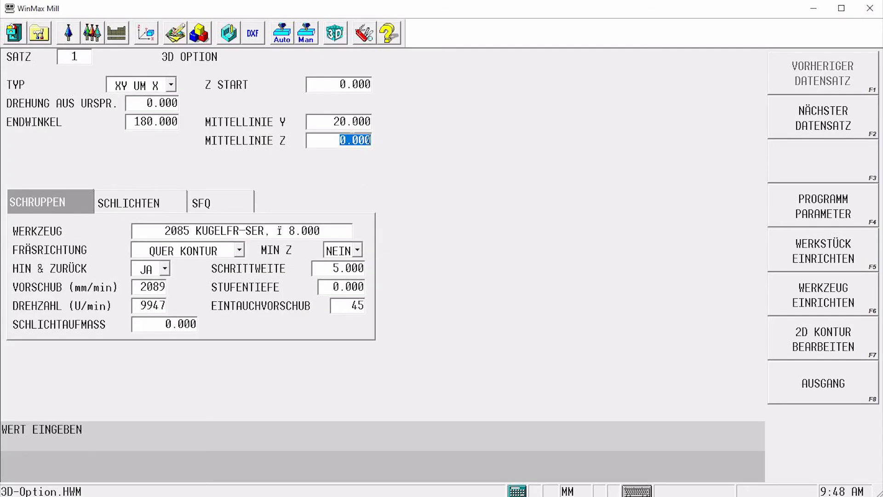
Reset the Y centre line to 0 and change the 3D Option type to XZ UM Z
click(349, 121)
text(0)
click(370, 140)
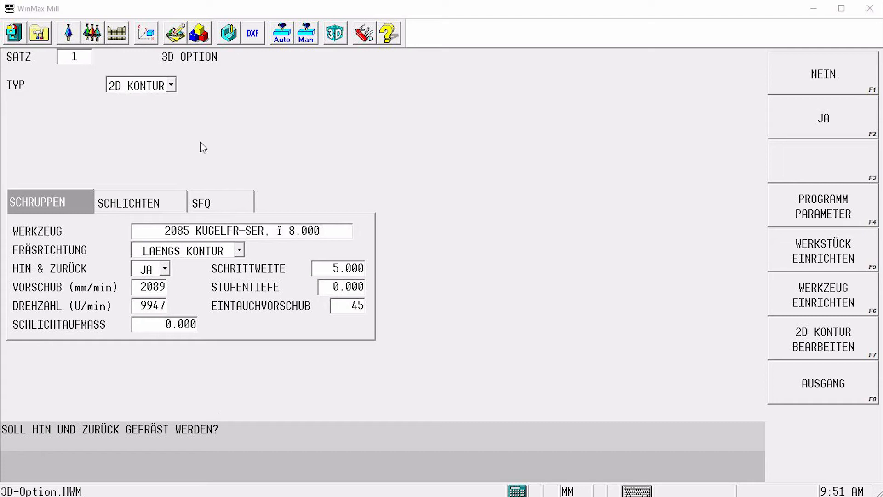
click(171, 84)
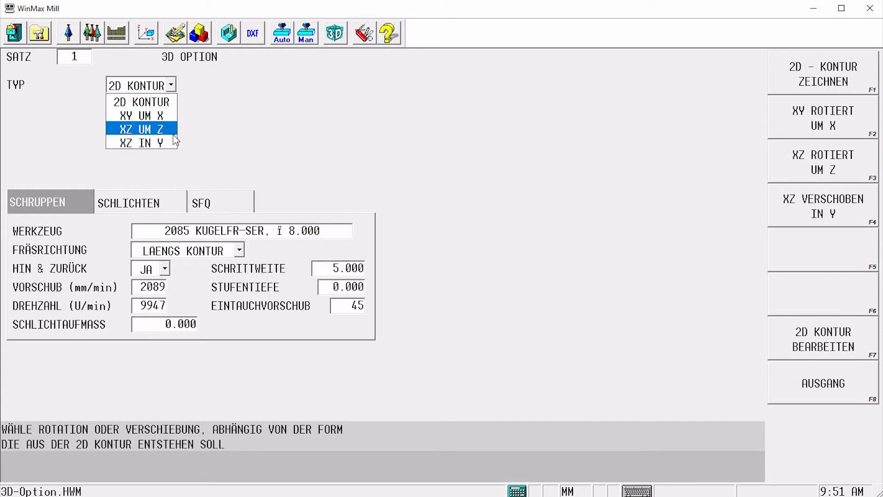
click(174, 129)
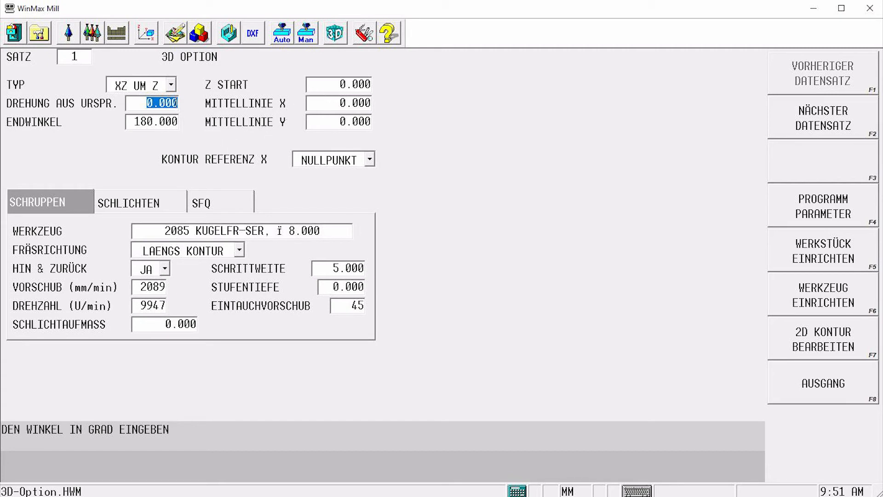
Review the two arc segments of the 2D contour and return to the 3D Option block
click(848, 340)
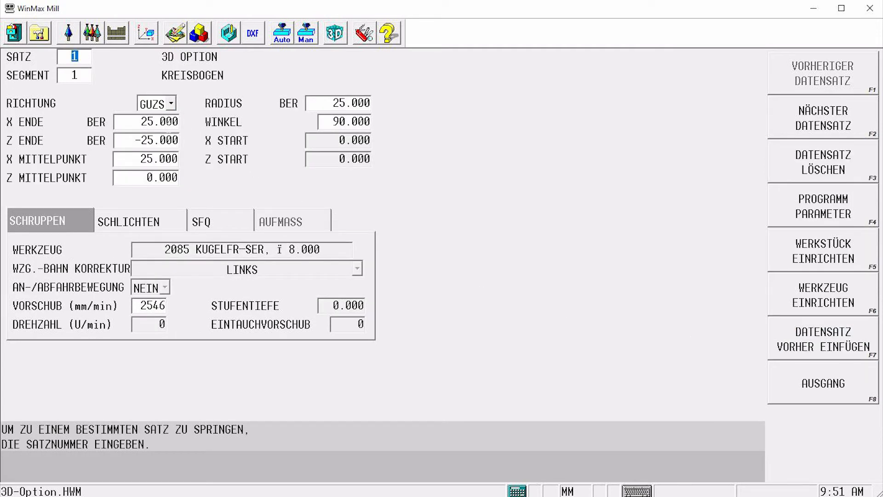
click(169, 125)
click(170, 140)
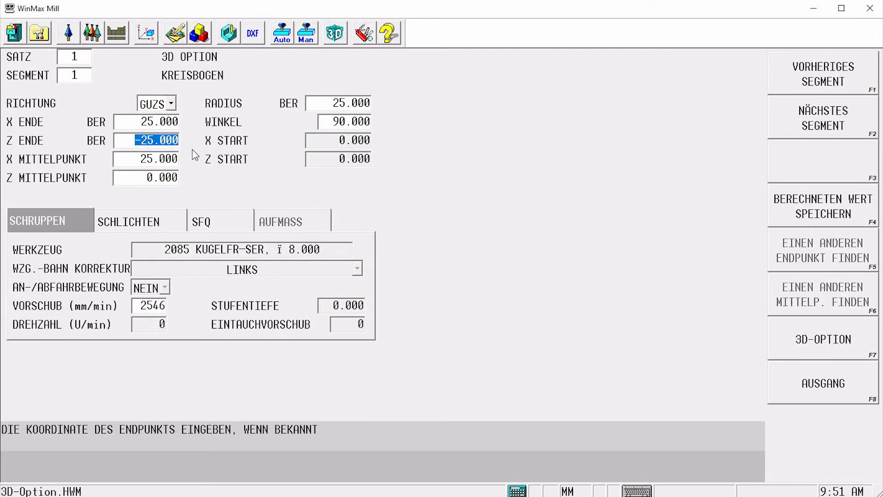
key(F2)
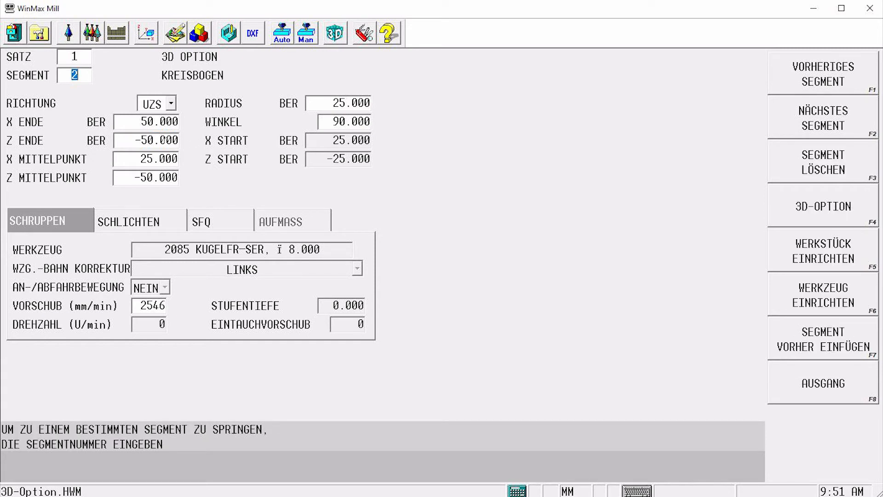
click(795, 215)
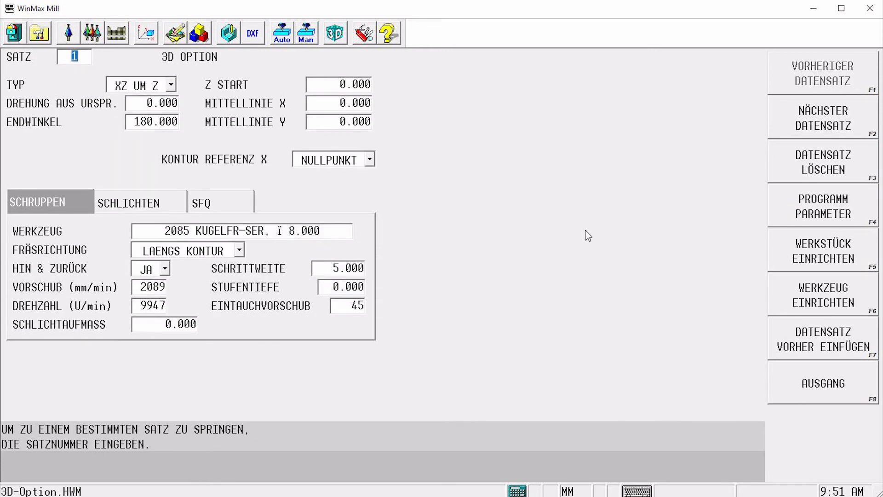
Simulate the XZ UM Z toolpath at increased drawing speed
click(230, 39)
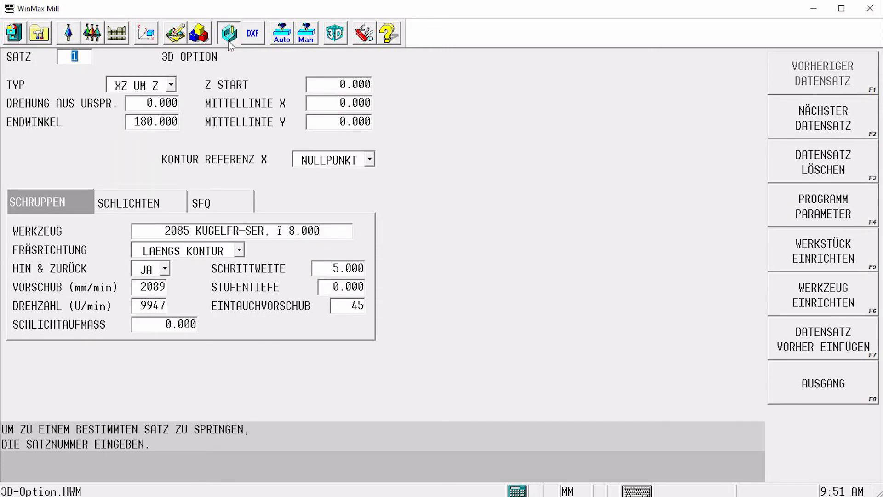
click(807, 353)
click(820, 383)
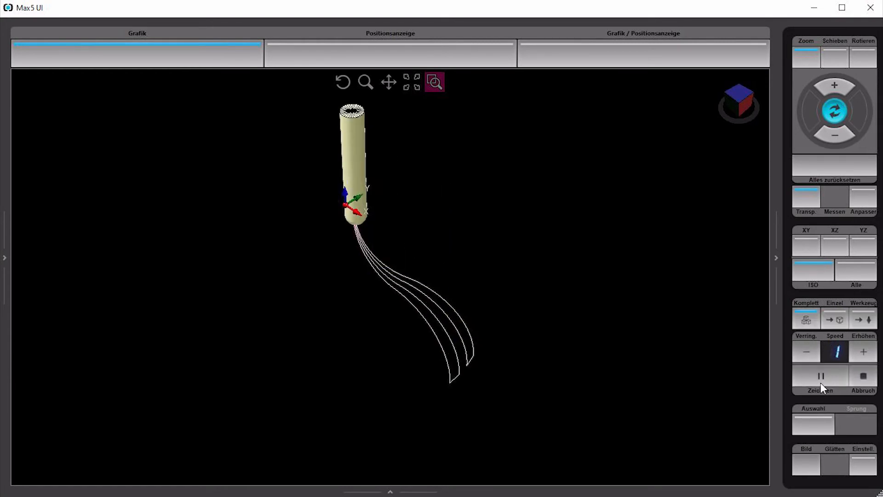
click(867, 354)
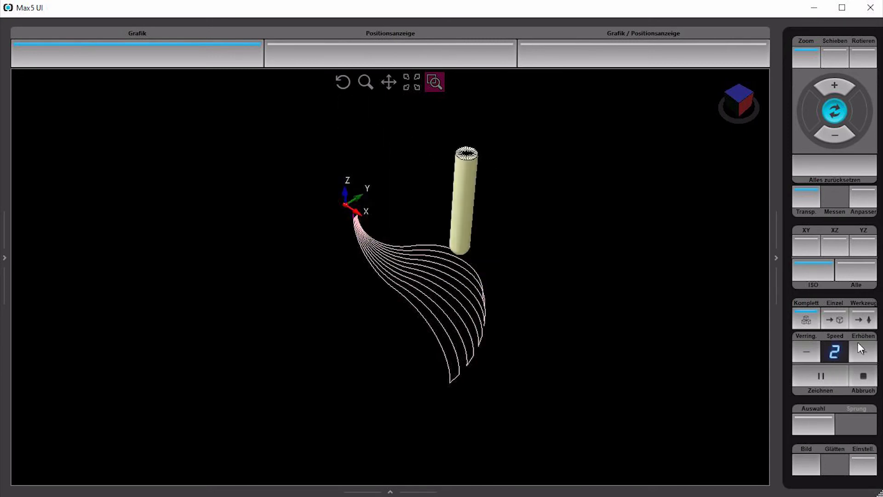
click(856, 346)
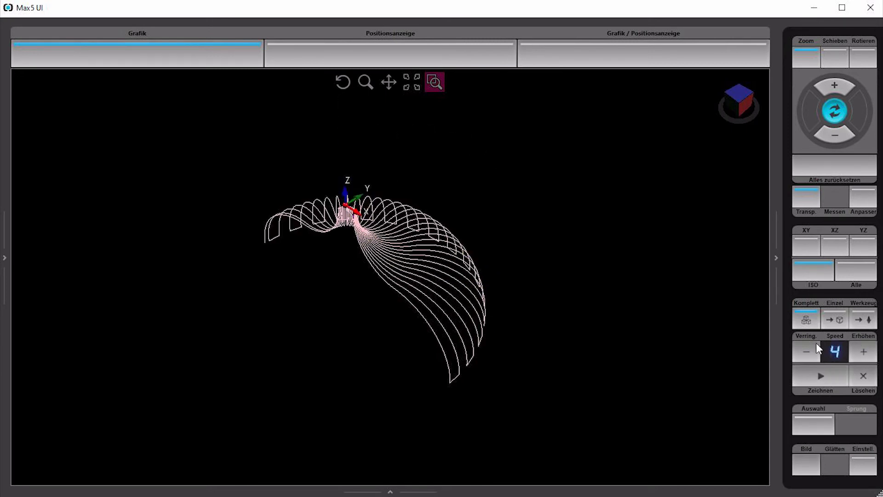
Inspect the simulated toolpath in zoomed, XY, XZ and isometric views
scroll(466, 335, up, 5)
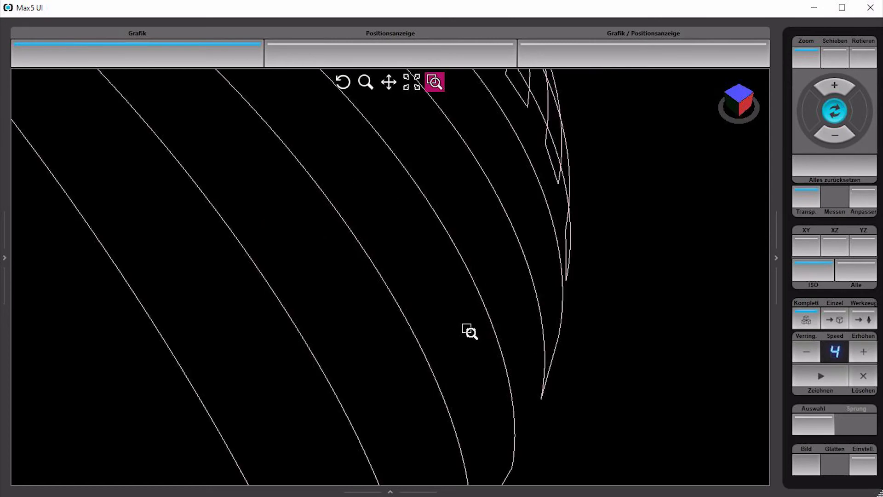
click(840, 173)
drag(587, 236, 432, 236)
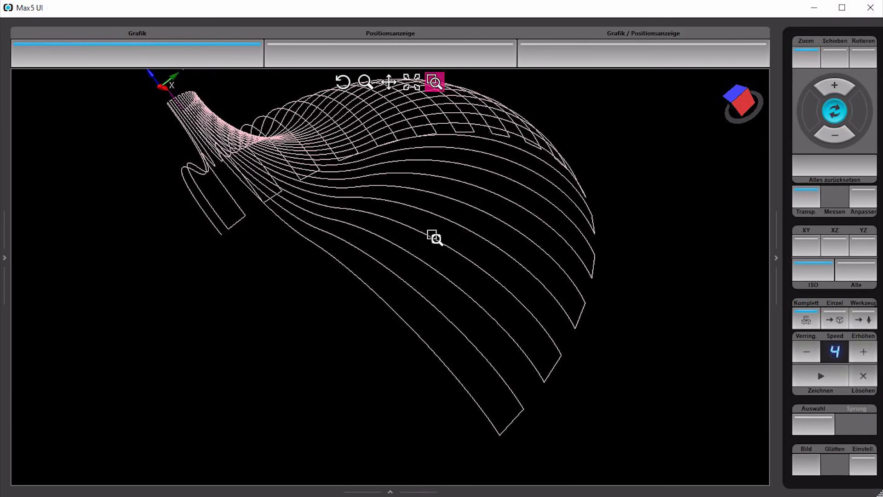
click(808, 247)
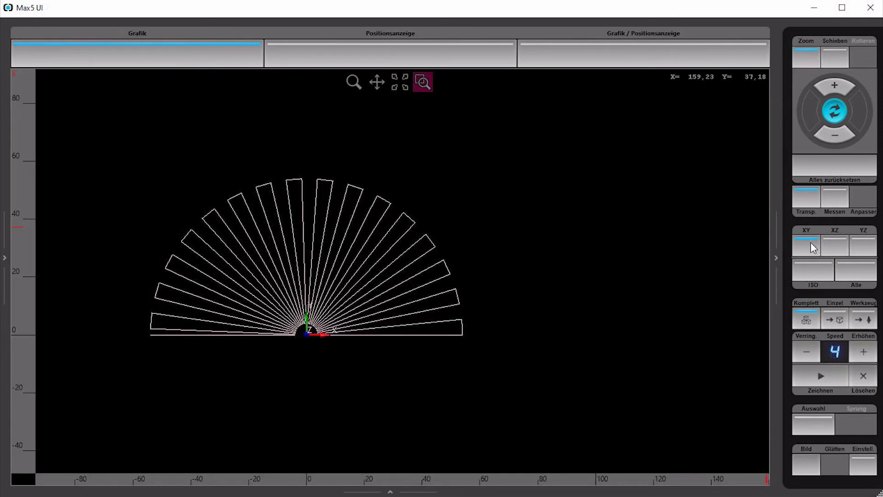
click(840, 240)
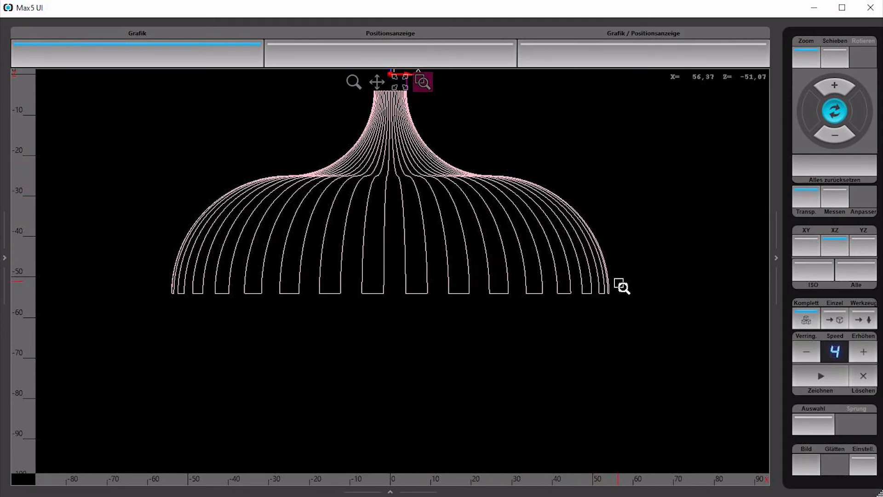
click(831, 270)
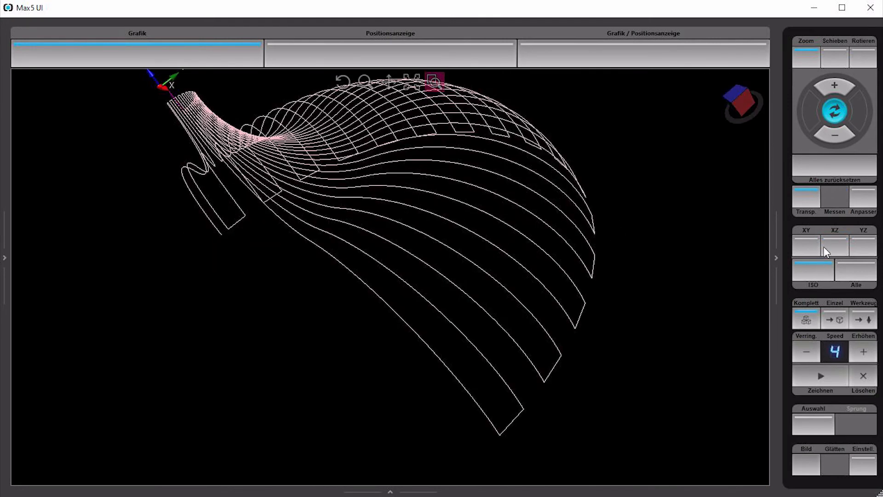
click(834, 175)
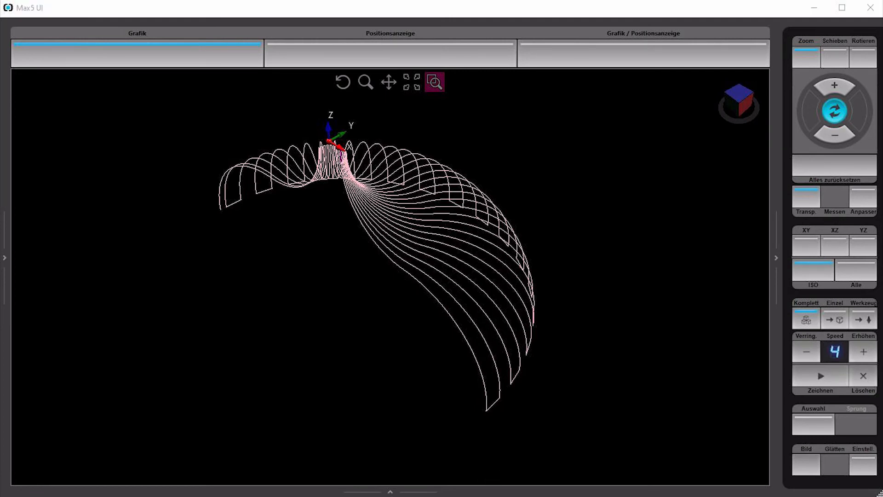
Set the rotation from origin to 90° and switch back-and-forth milling (HIN & ZURÜCK) to NEIN
key(alt+Tab)
click(166, 102)
text(90)
key(Return)
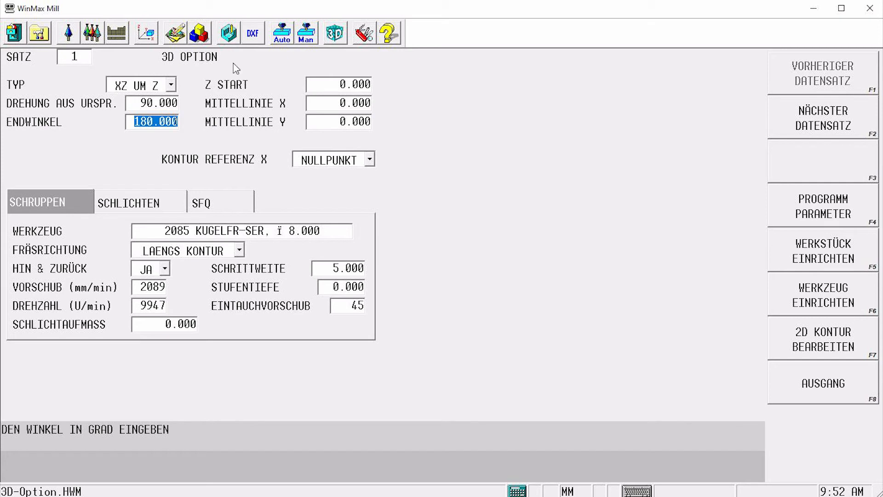
click(164, 269)
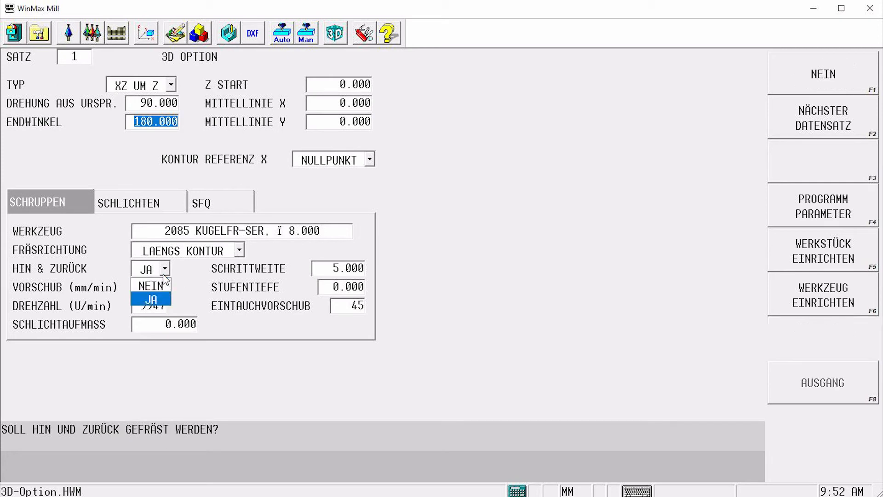
click(166, 287)
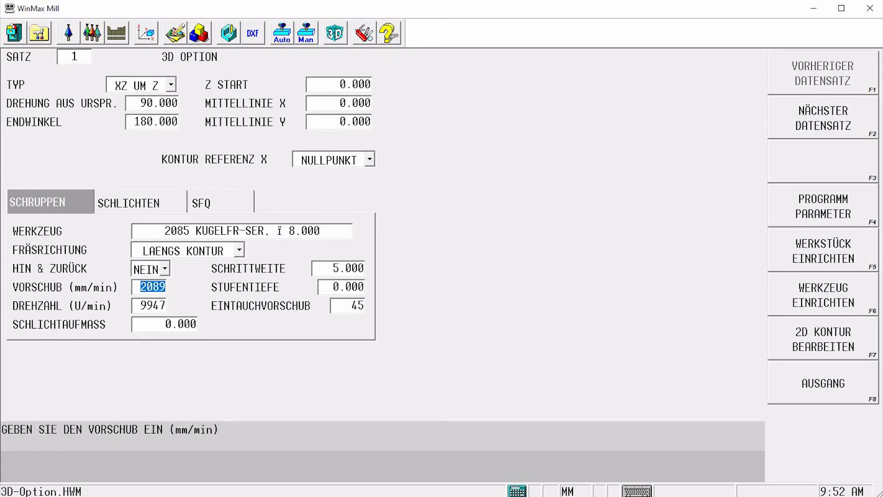
Simulate the toolpath for the 90° to 180° rotation
click(228, 33)
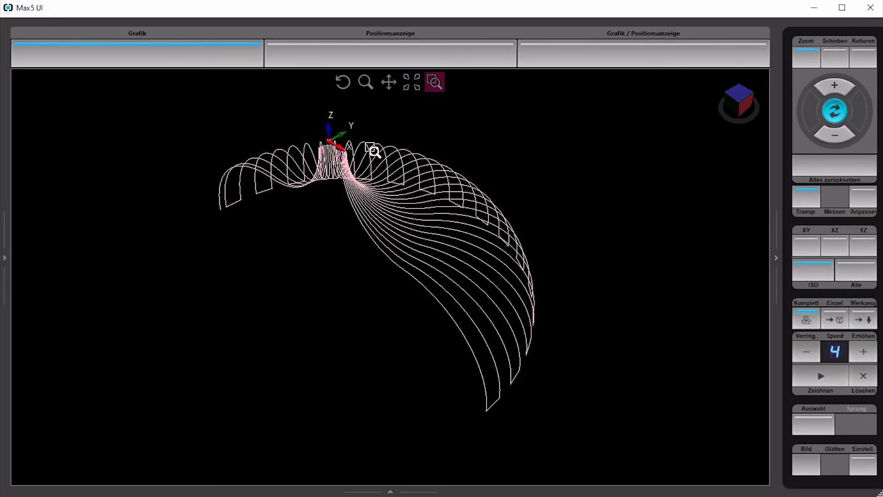
click(816, 374)
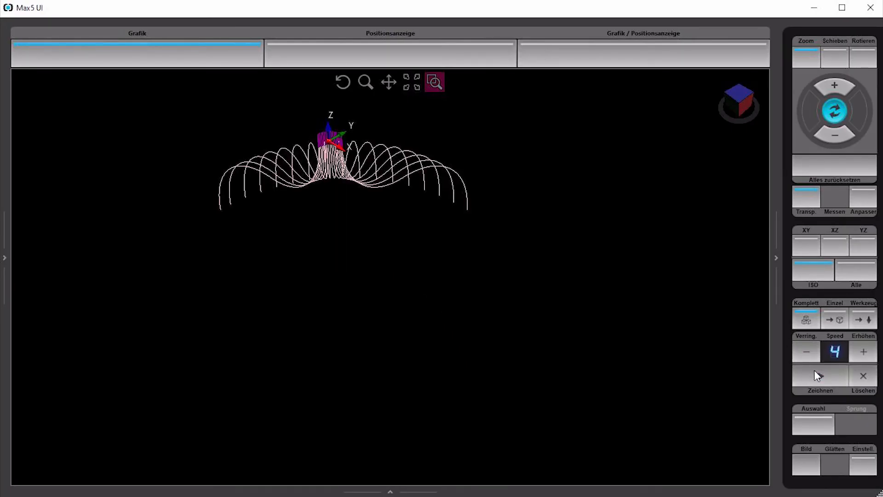
click(807, 353)
click(807, 352)
click(819, 376)
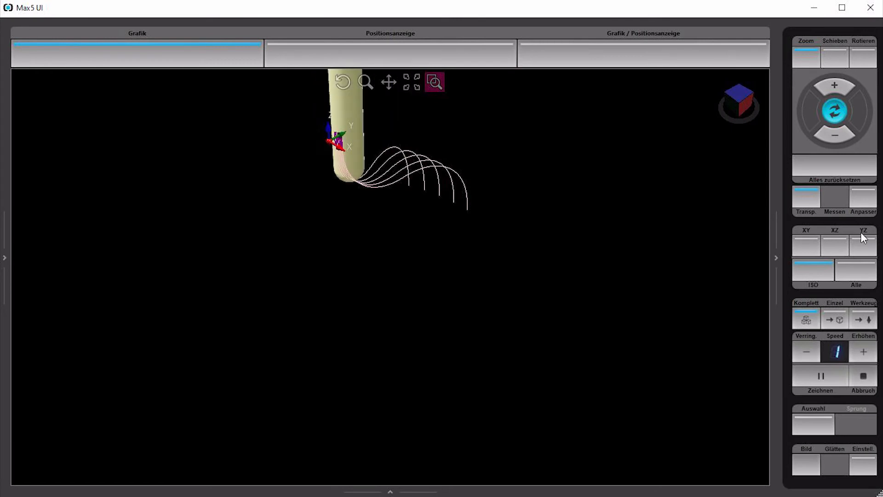
click(861, 350)
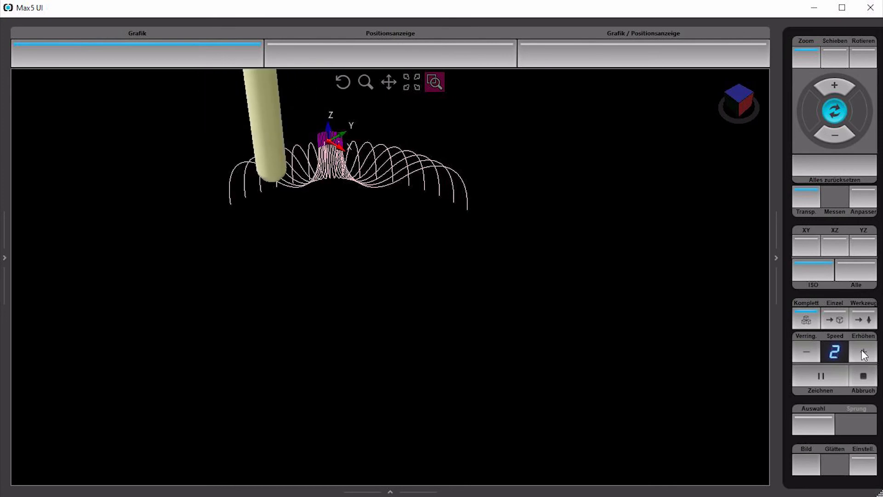
drag(475, 206, 341, 230)
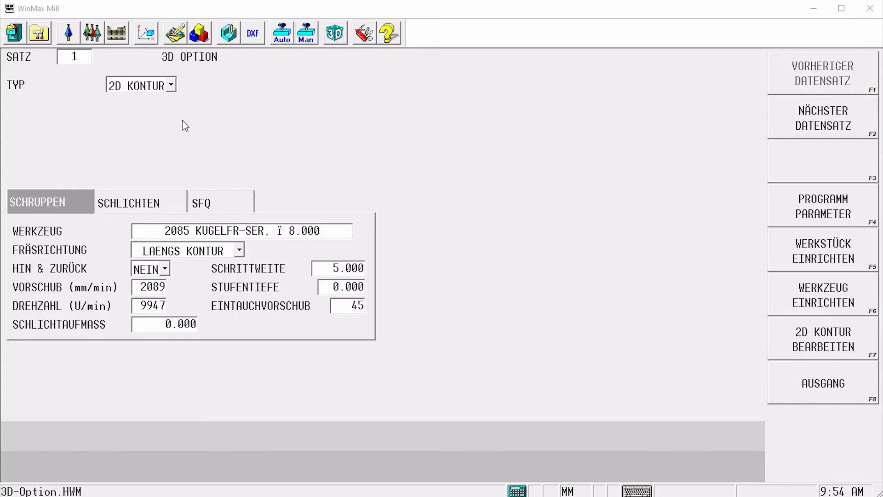
Change the 3D Option type to XZ IN Y and set Y ENDE to 50 mm
click(171, 85)
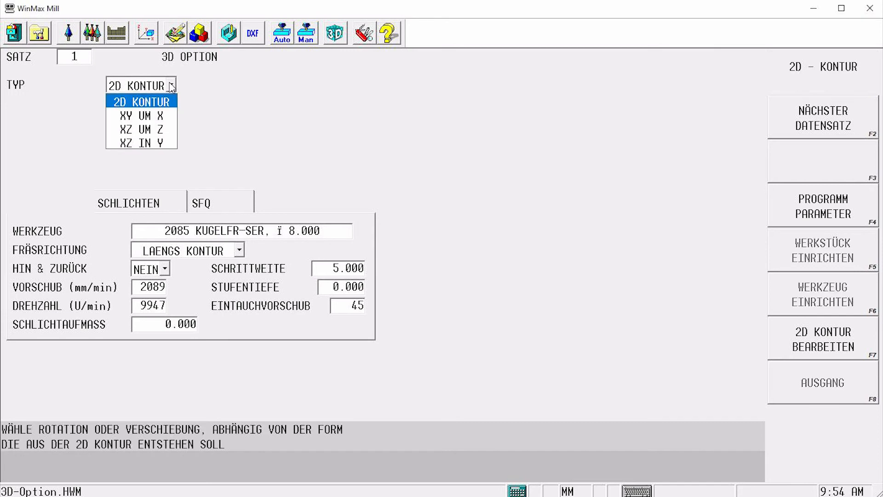
click(166, 143)
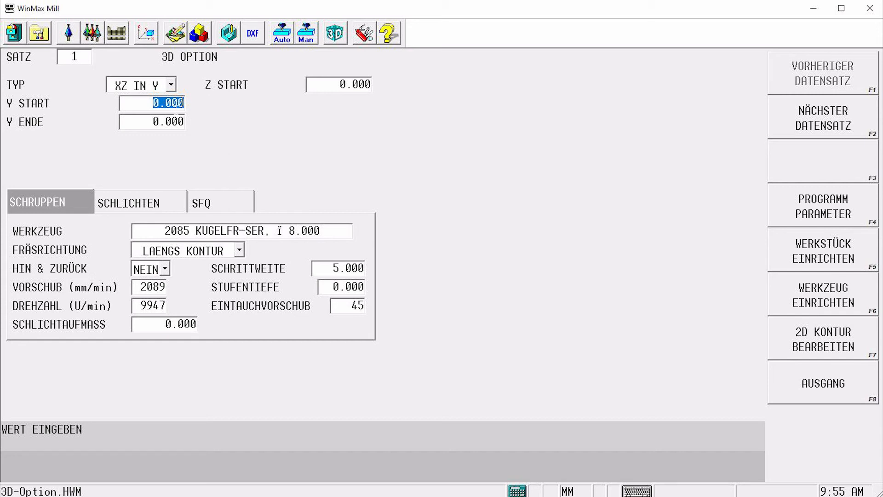
click(178, 122)
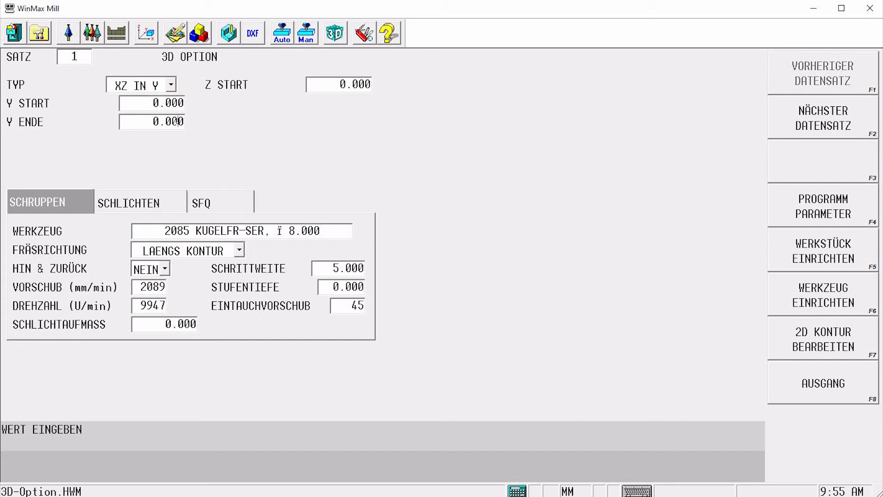
text(50)
key(Return)
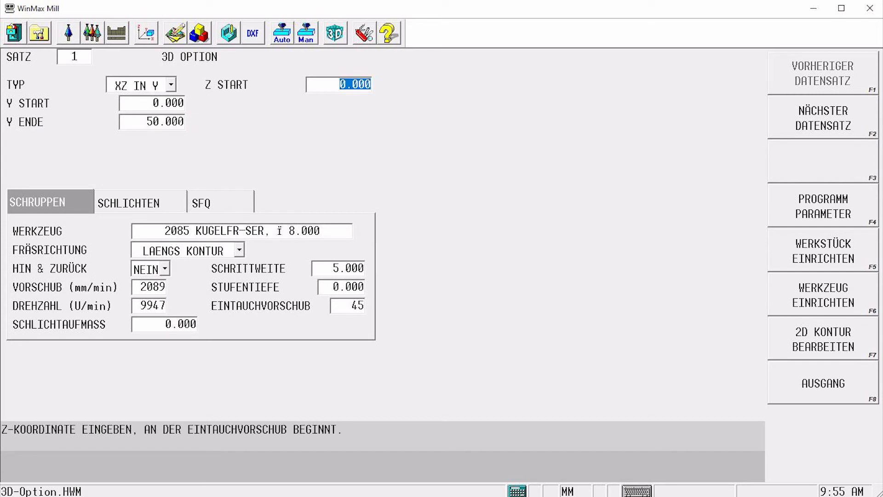
Simulate the XZ IN Y toolpath at increased speed
click(236, 39)
click(816, 356)
click(819, 381)
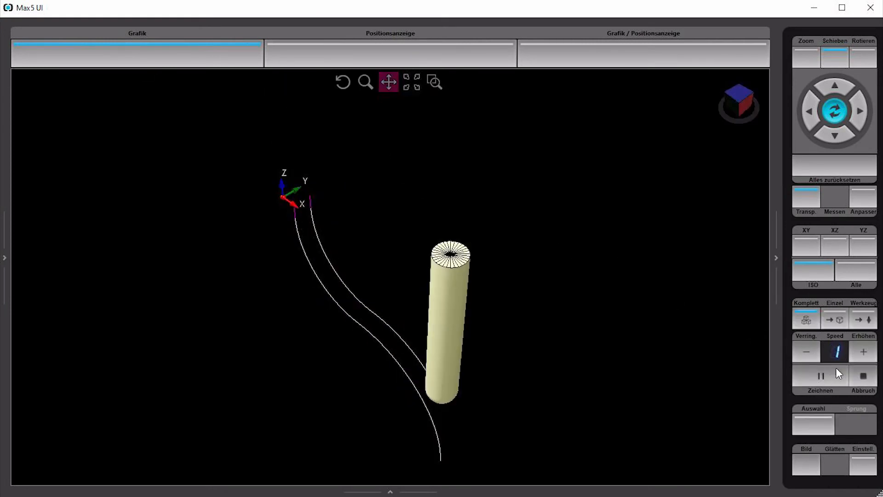
click(859, 348)
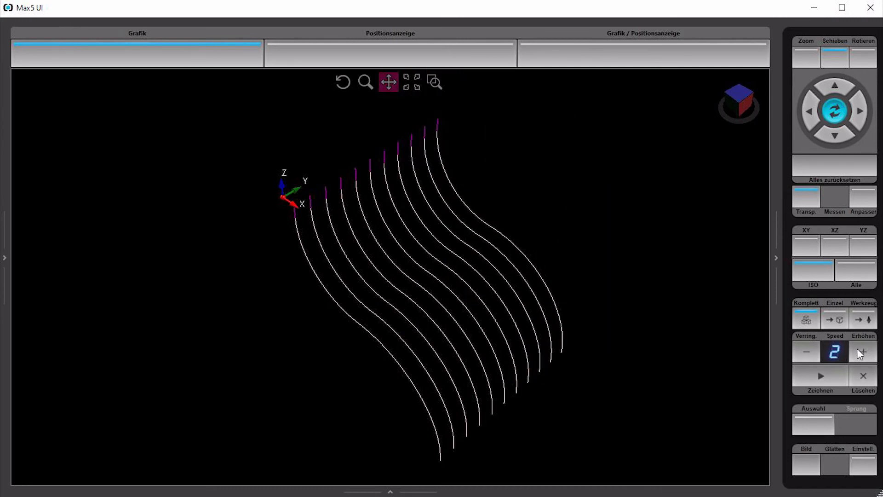
middle_drag(285, 355, 327, 305)
middle_drag(405, 307, 373, 314)
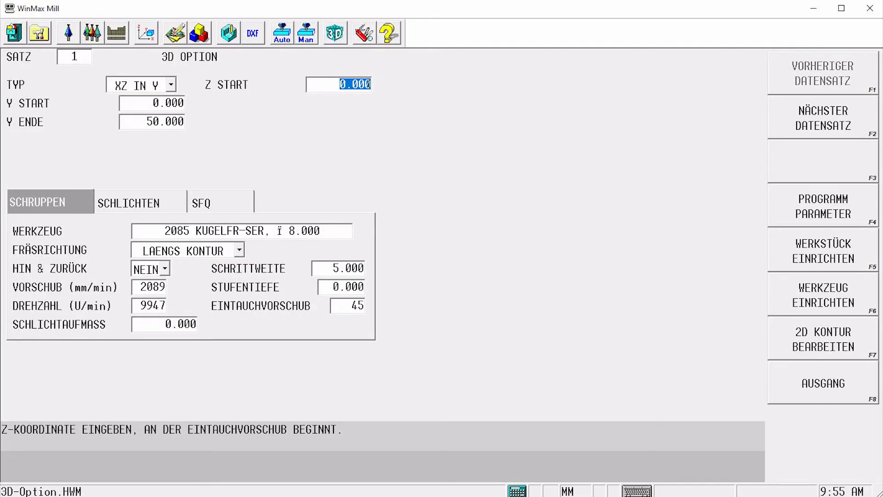
Set Y START to -50 mm
click(168, 103)
text(-50)
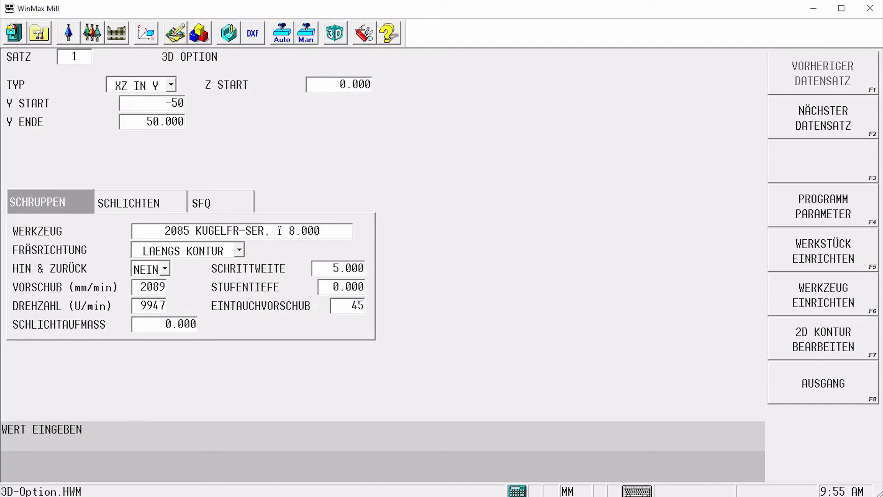
key(Return)
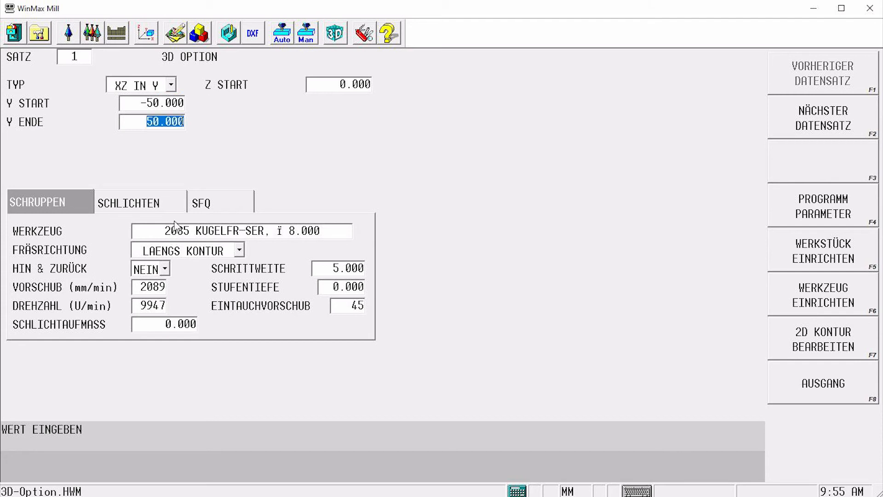
Switch the milling direction to QUER KONTUR and simulate the toolpath
click(186, 252)
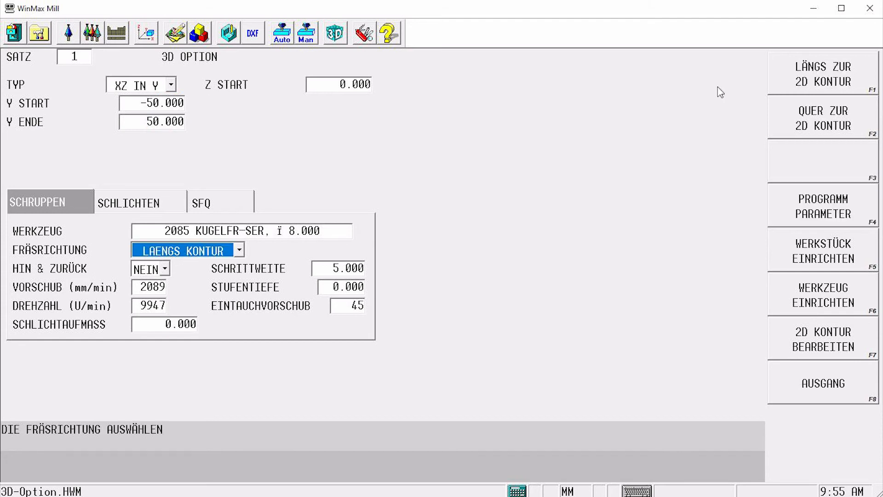
click(856, 127)
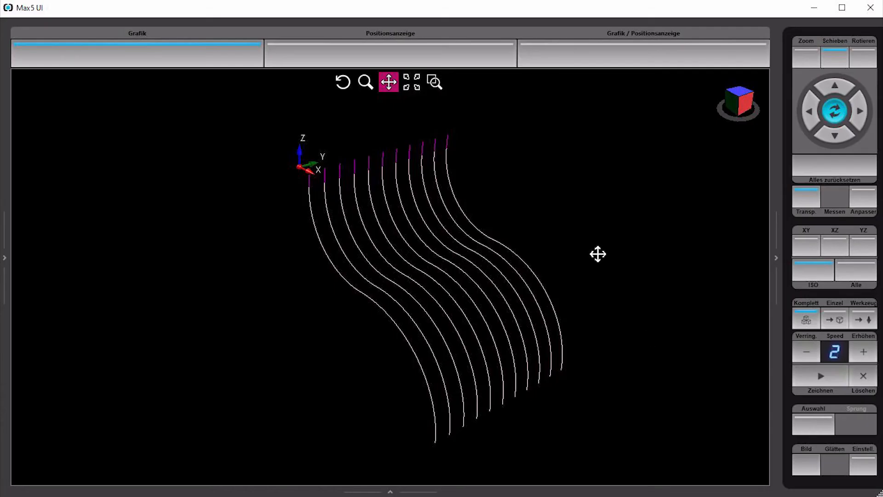
scroll(593, 258, down, 2)
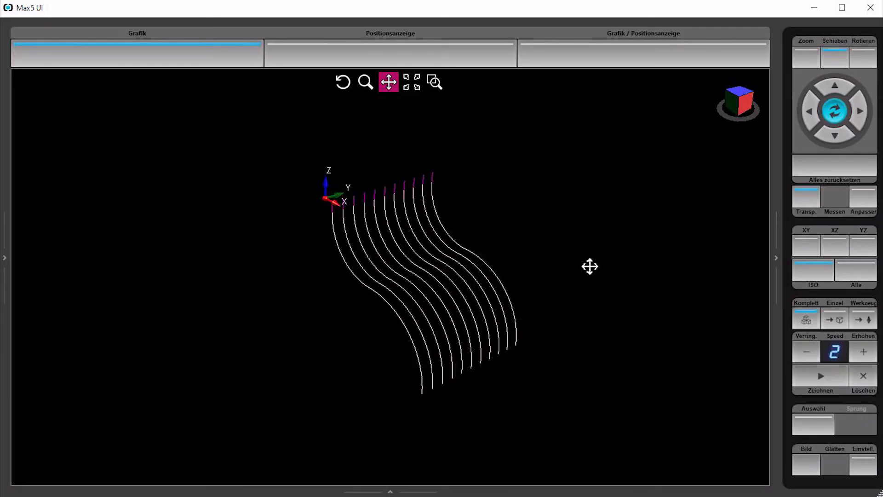
click(821, 376)
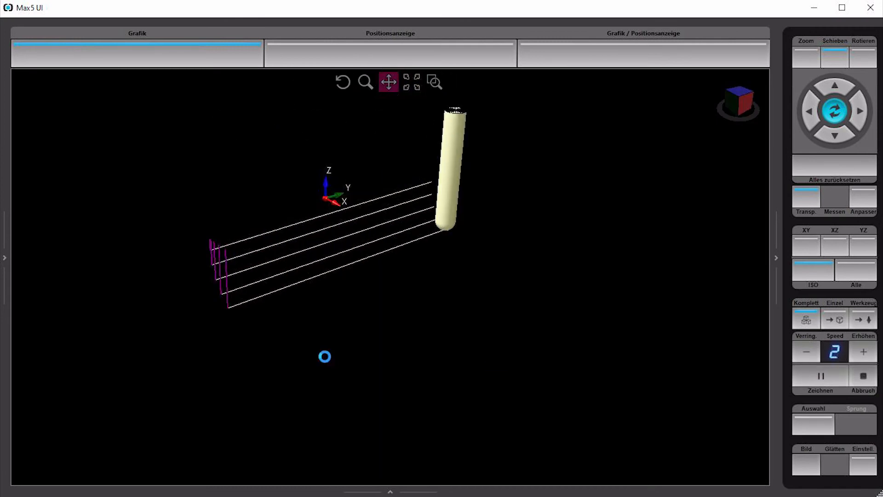
Set Z START to 30 mm and switch HIN & ZURÜCK to JA for back-and-forth milling
middle_drag(328, 346, 388, 318)
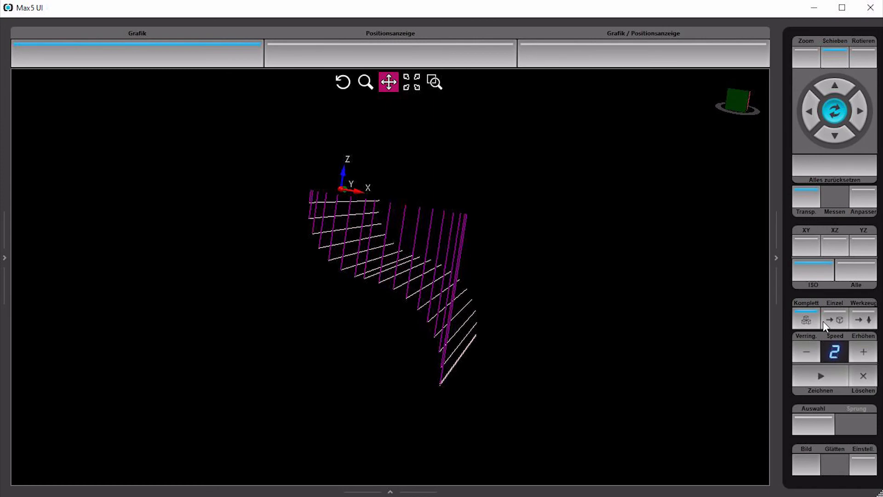
drag(670, 317, 484, 309)
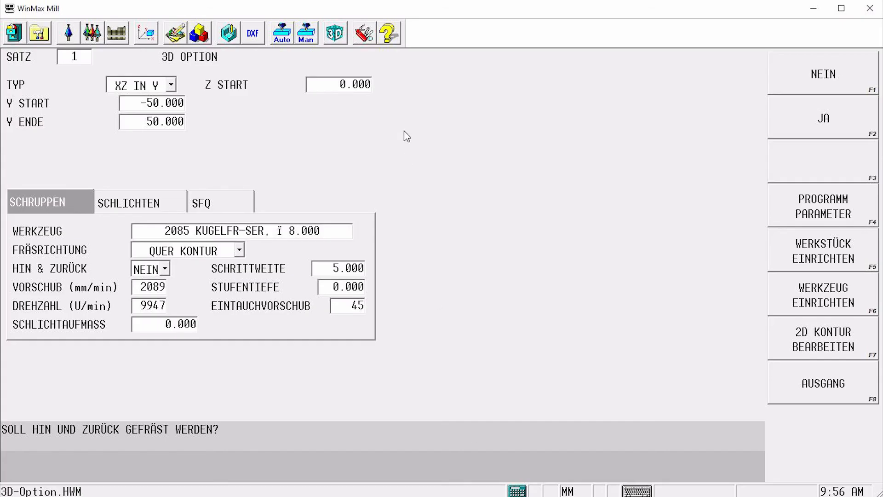
click(369, 84)
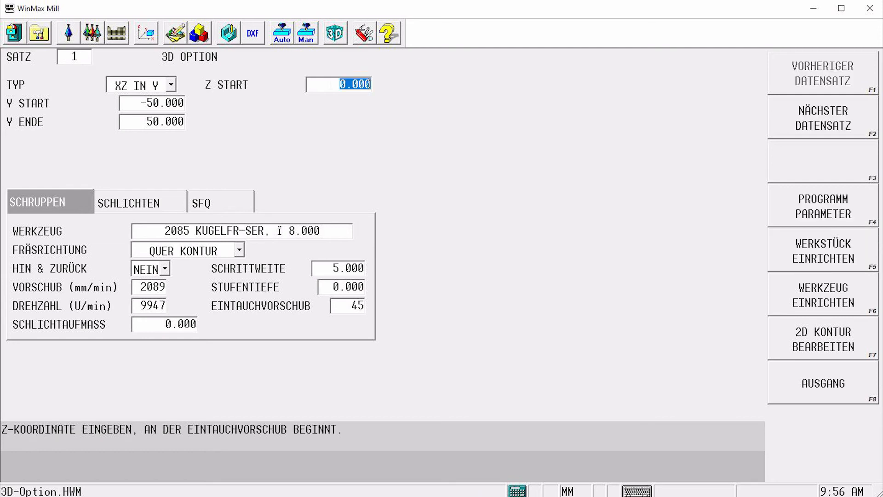
text(30)
key(Return)
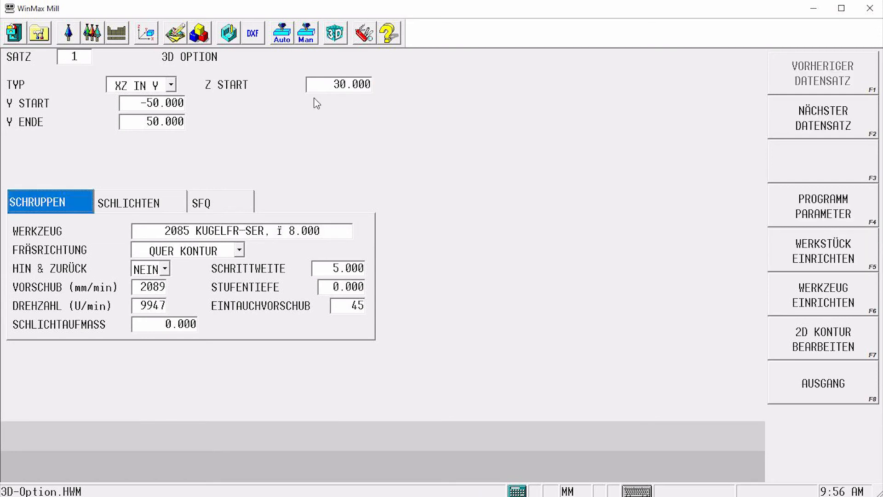
click(164, 271)
click(172, 303)
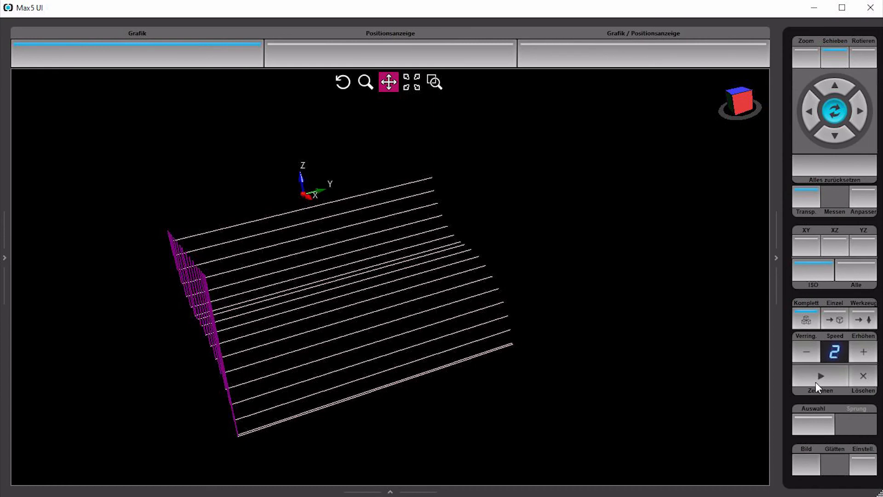
Simulate the back-and-forth XZ IN Y toolpath
click(816, 378)
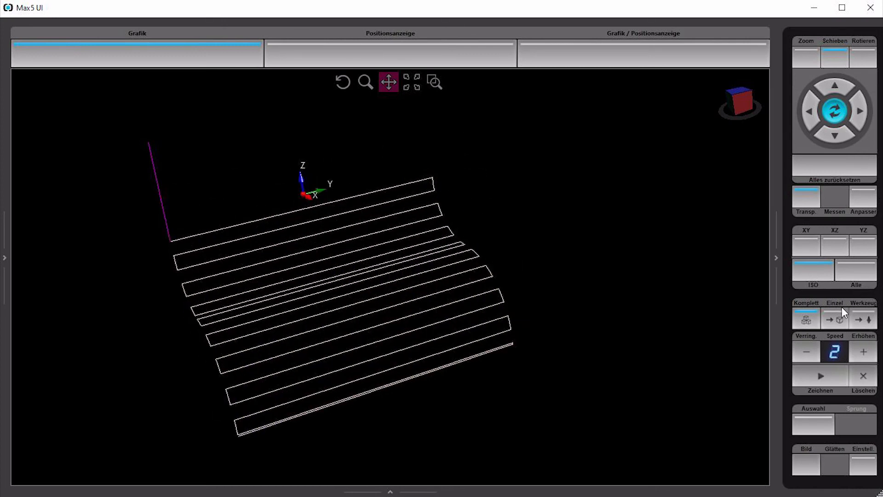
middle_drag(264, 345, 340, 329)
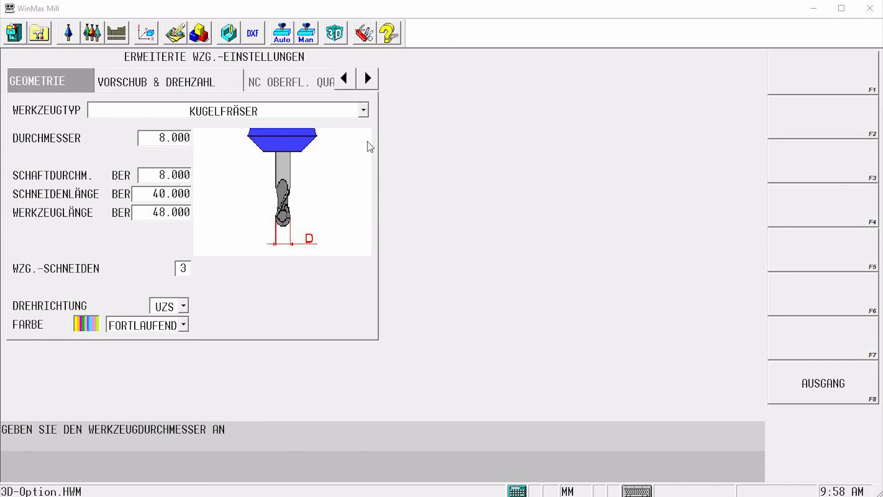
Switch the tool type to SCHAFTFRÄSER and back to KUGELFRÄSER, accepting the default feeds and speeds
click(364, 113)
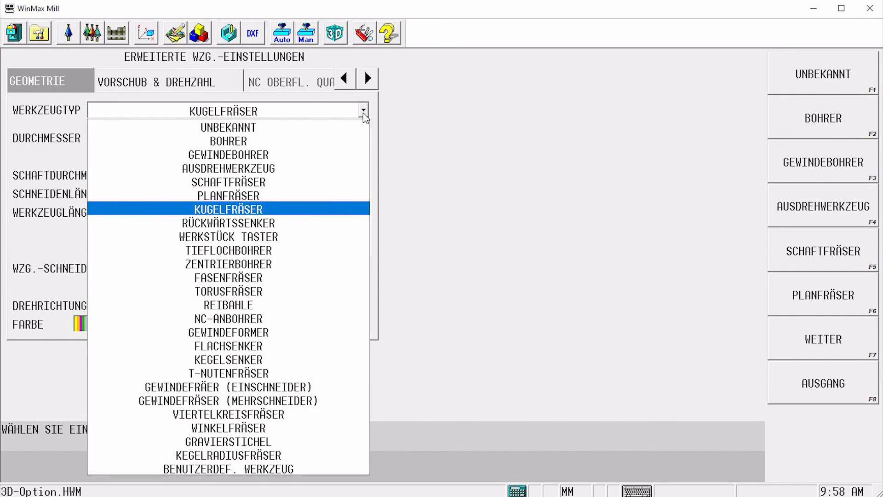
click(316, 182)
click(389, 121)
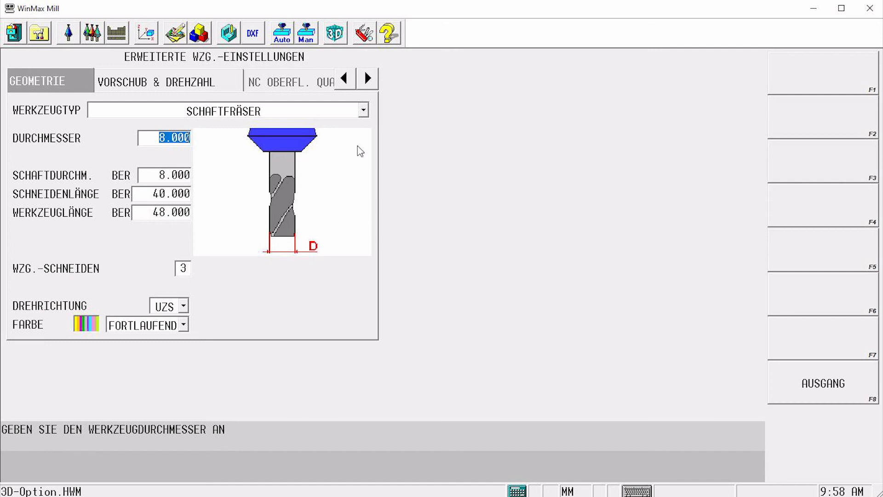
click(363, 111)
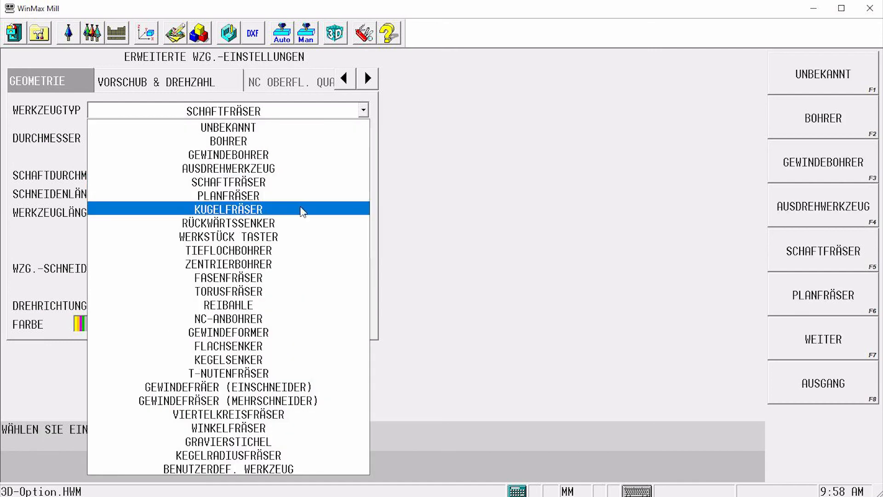
click(285, 209)
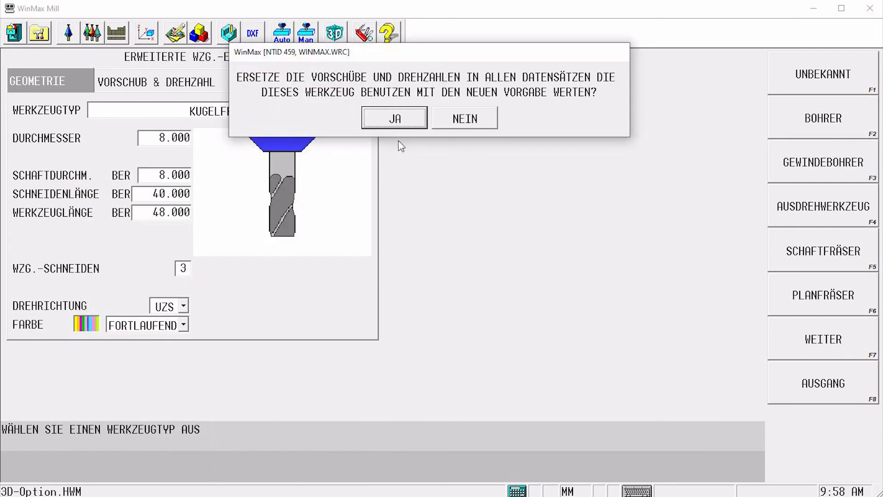
click(410, 118)
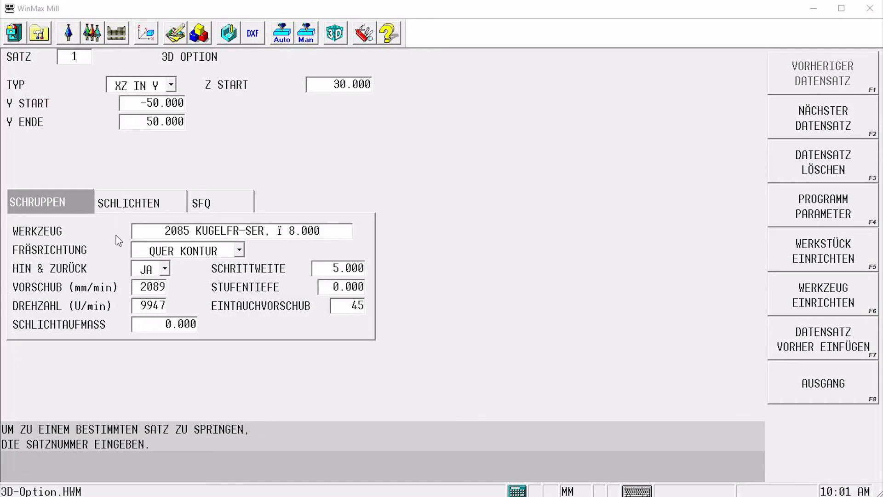
Change the roughing tool to 2080 end mill and accept its standard feed and spindle speed
click(172, 230)
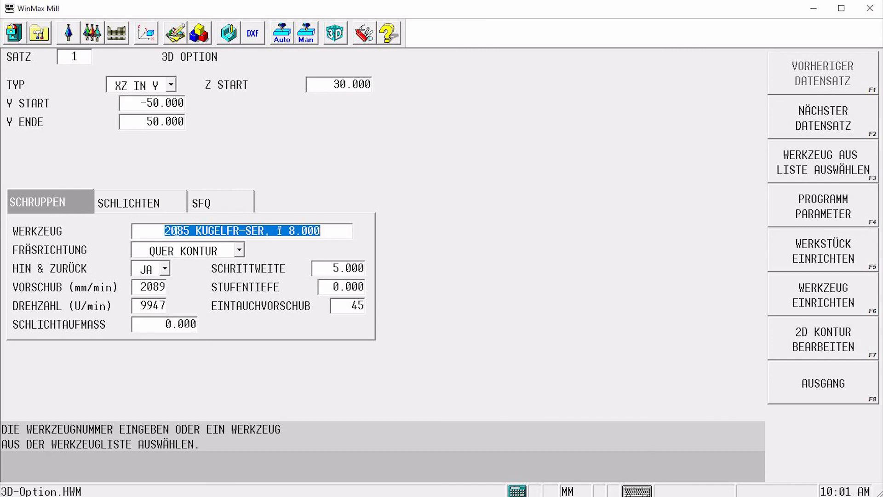
text(2080)
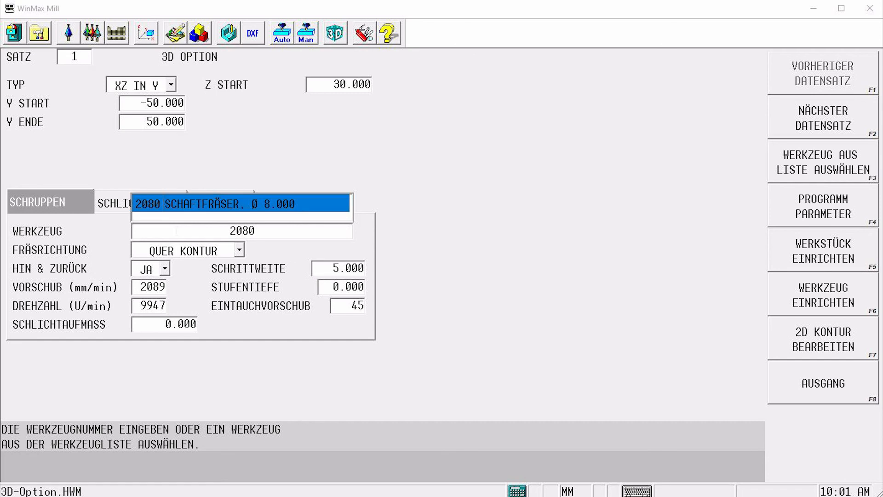
key(Return)
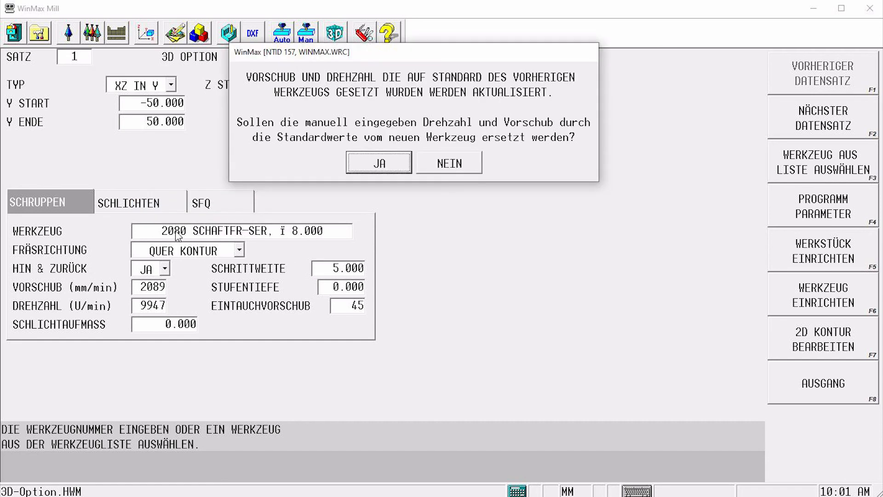
click(399, 166)
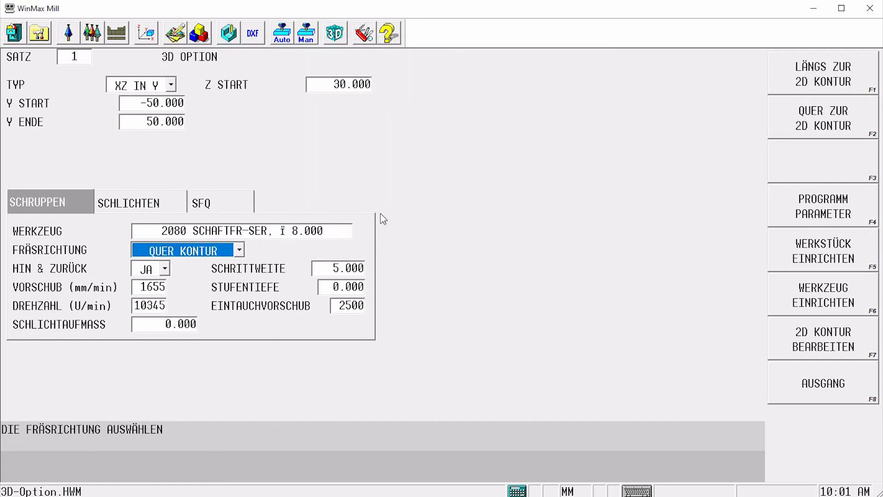
Set the roughing finishing allowance (SCHLICHTAUFMASS) to 0.5 mm
click(191, 324)
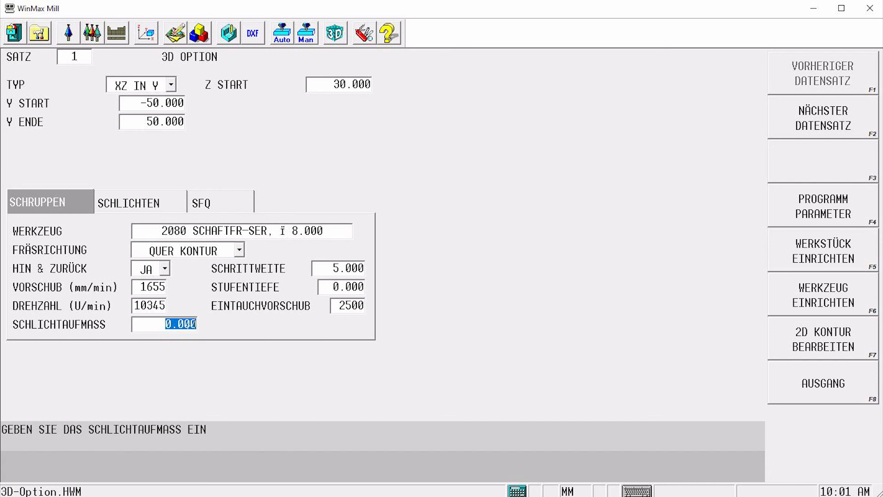
text(0.5)
key(Return)
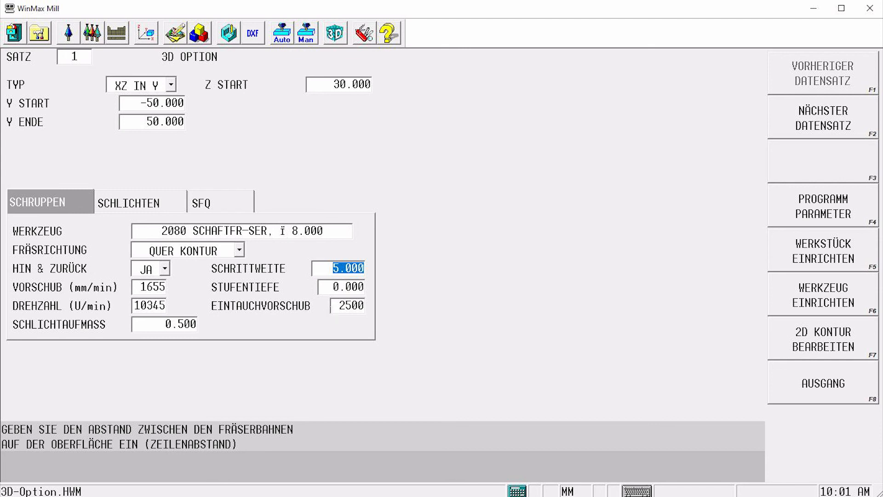
On the finishing tab, set the tool to 2085 ball end mill and the step-over to 2 mm
click(166, 216)
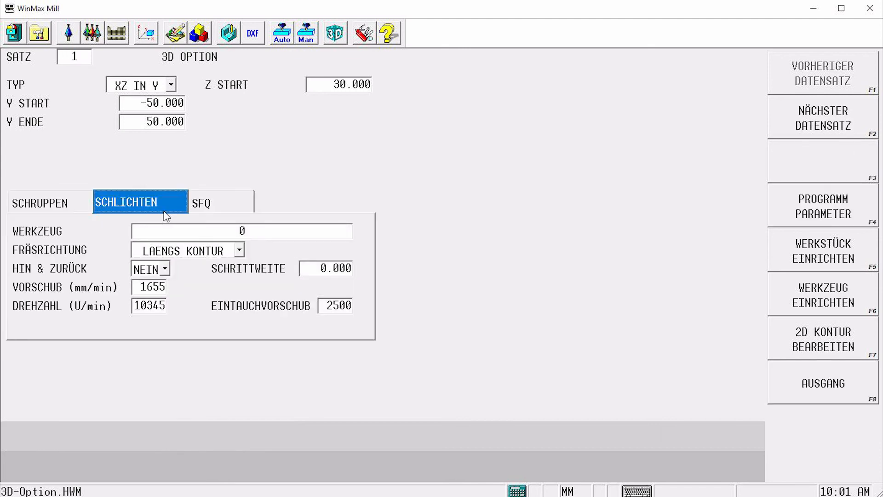
click(196, 231)
text(2085)
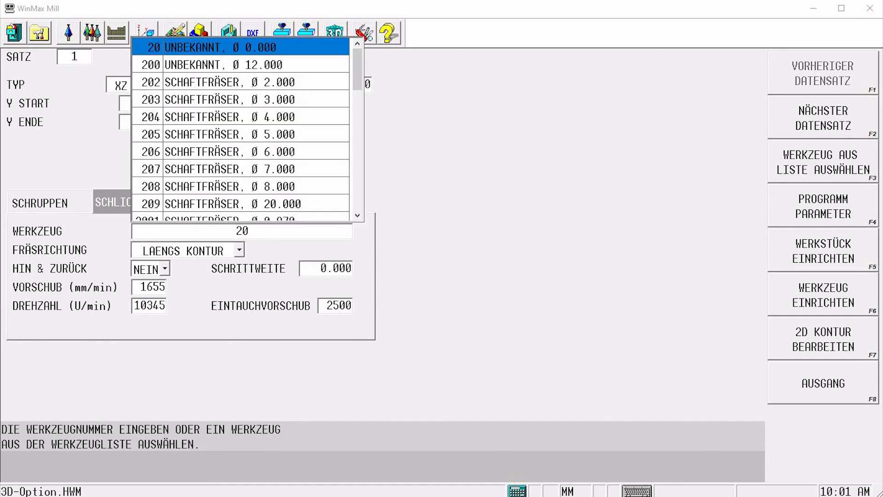
key(Return)
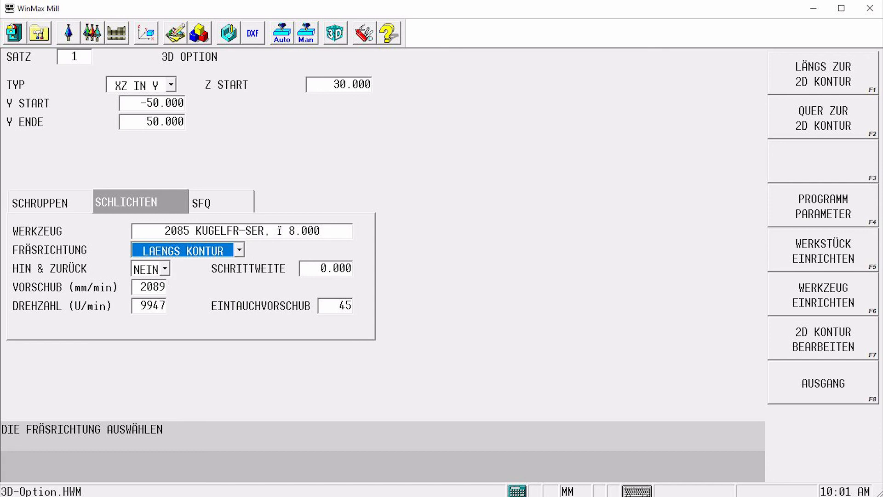
key(Return)
text(2)
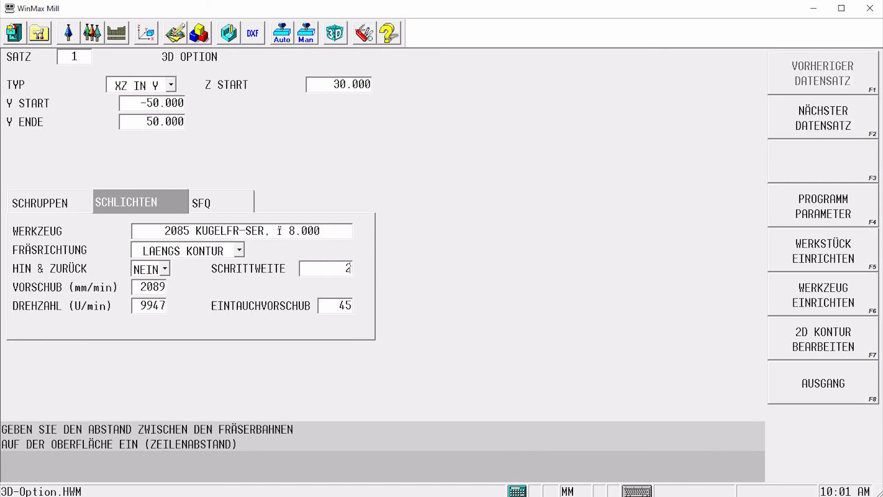
key(Return)
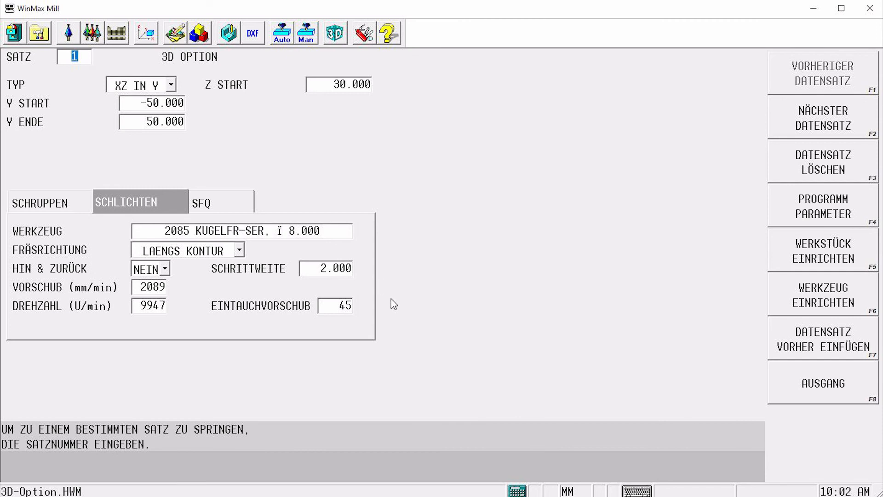
Simulate the roughing and finishing toolpaths with speed raised to 3 and inspect the finished surface
click(228, 35)
click(799, 350)
click(827, 375)
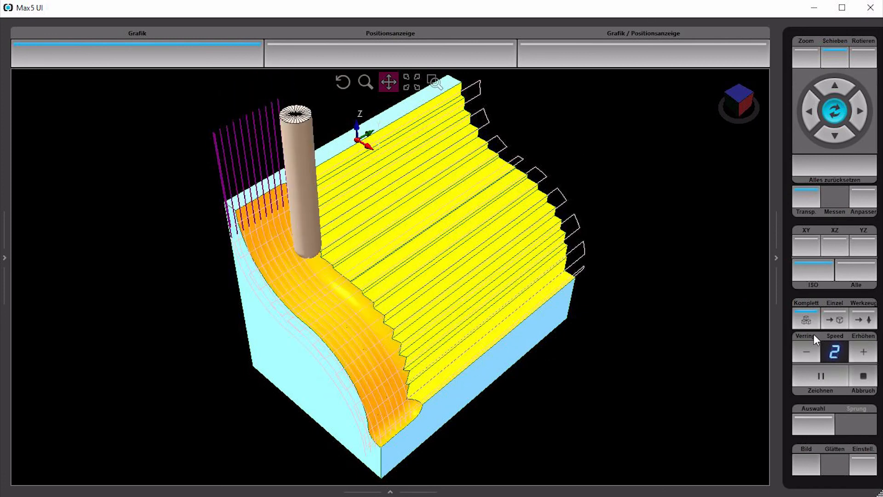
middle_drag(388, 351, 453, 289)
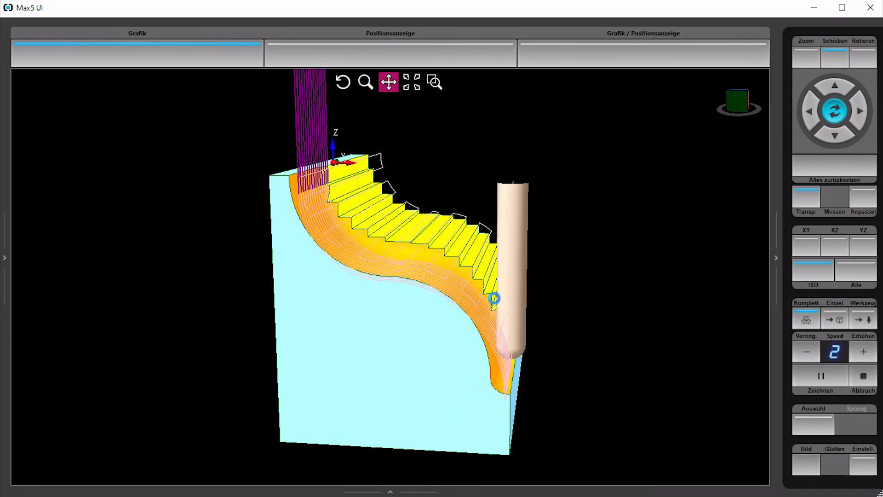
click(820, 376)
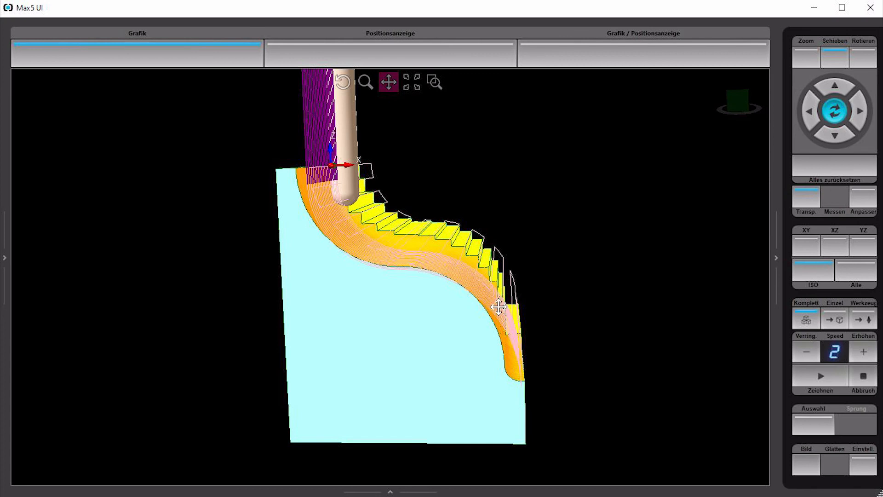
click(829, 376)
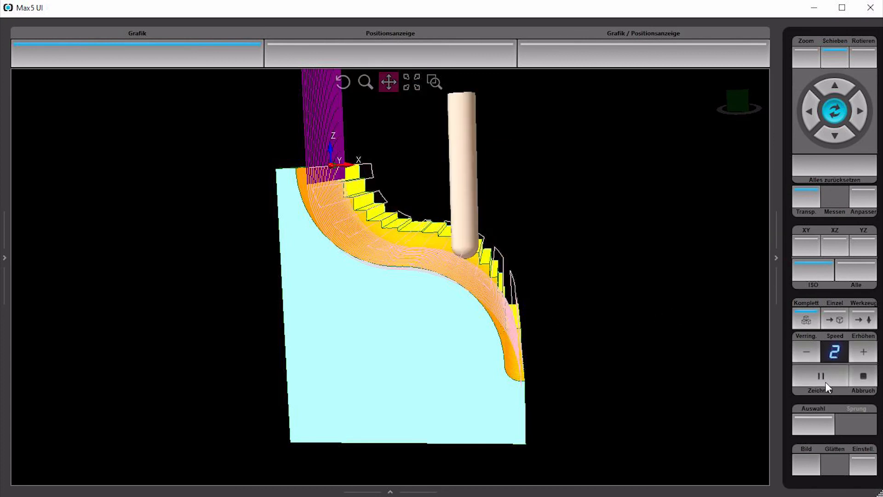
click(861, 351)
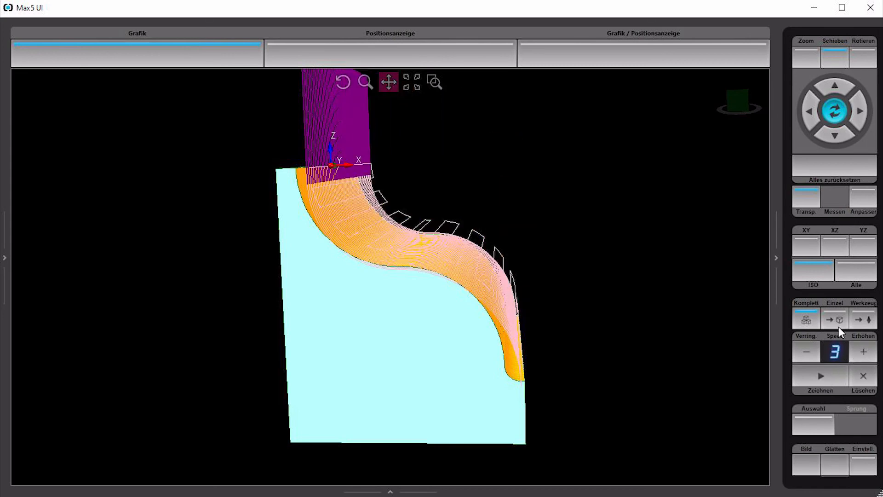
click(810, 276)
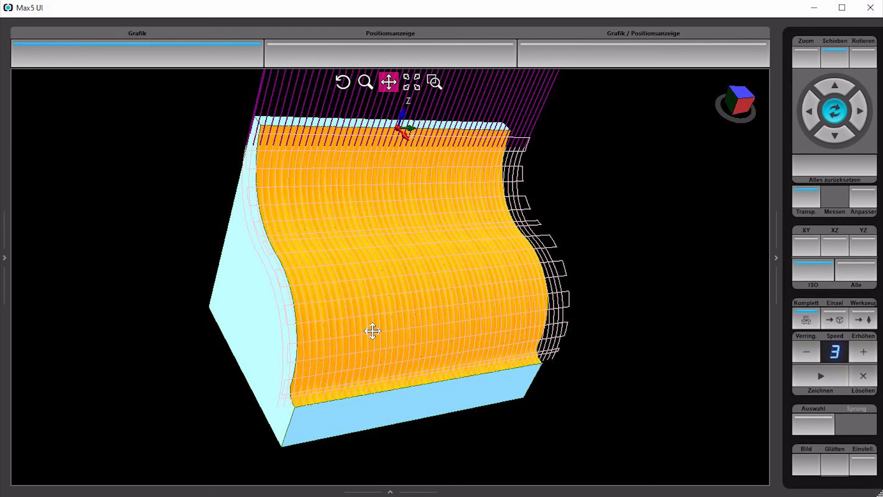
scroll(402, 294, up, 3)
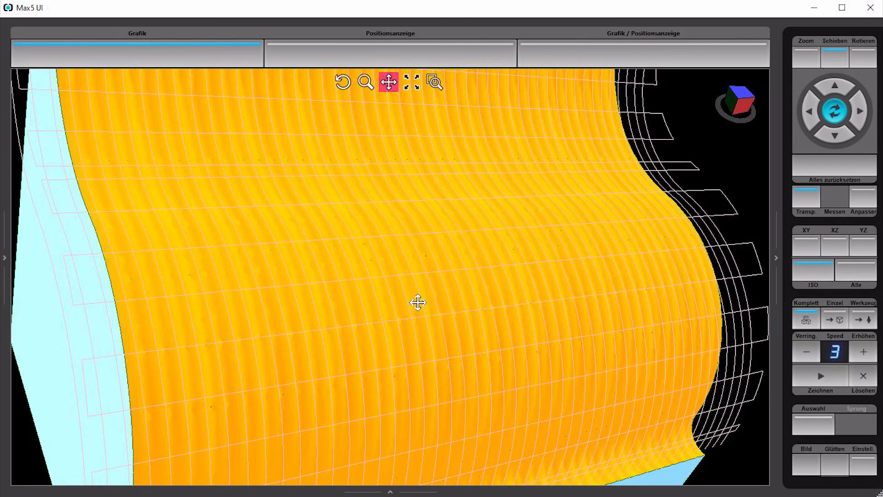